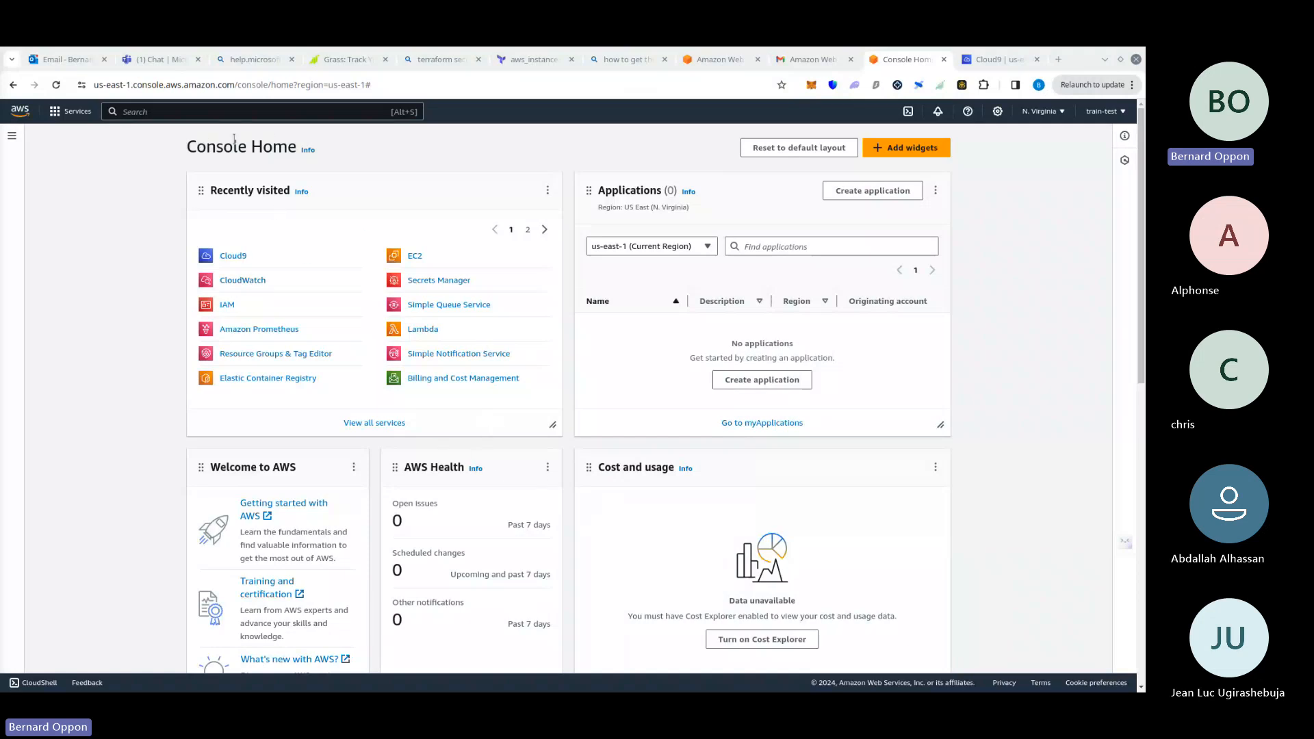
Look over the Console Home dashboard and the overview of service categories and recently visited services
scroll(550, 434, down, 6)
scroll(549, 434, up, 6)
click(65, 113)
scroll(142, 366, down, 2)
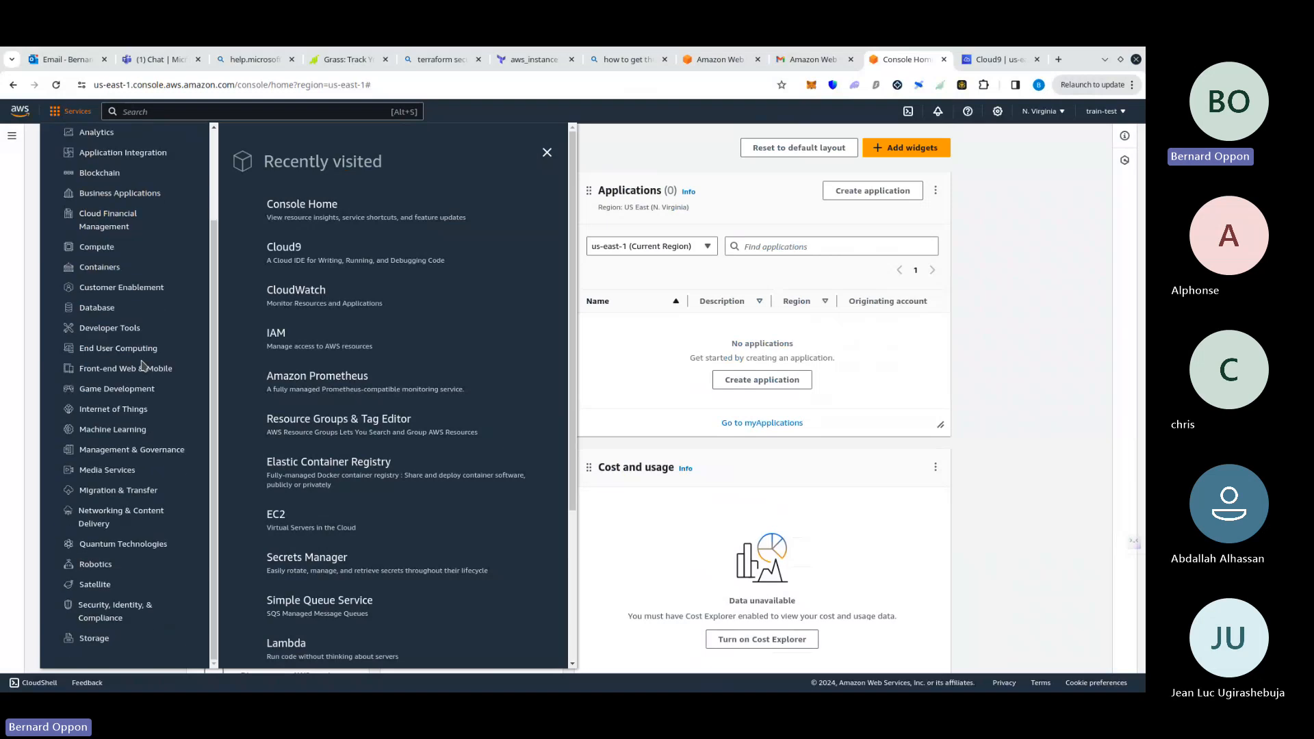
scroll(441, 469, down, 3)
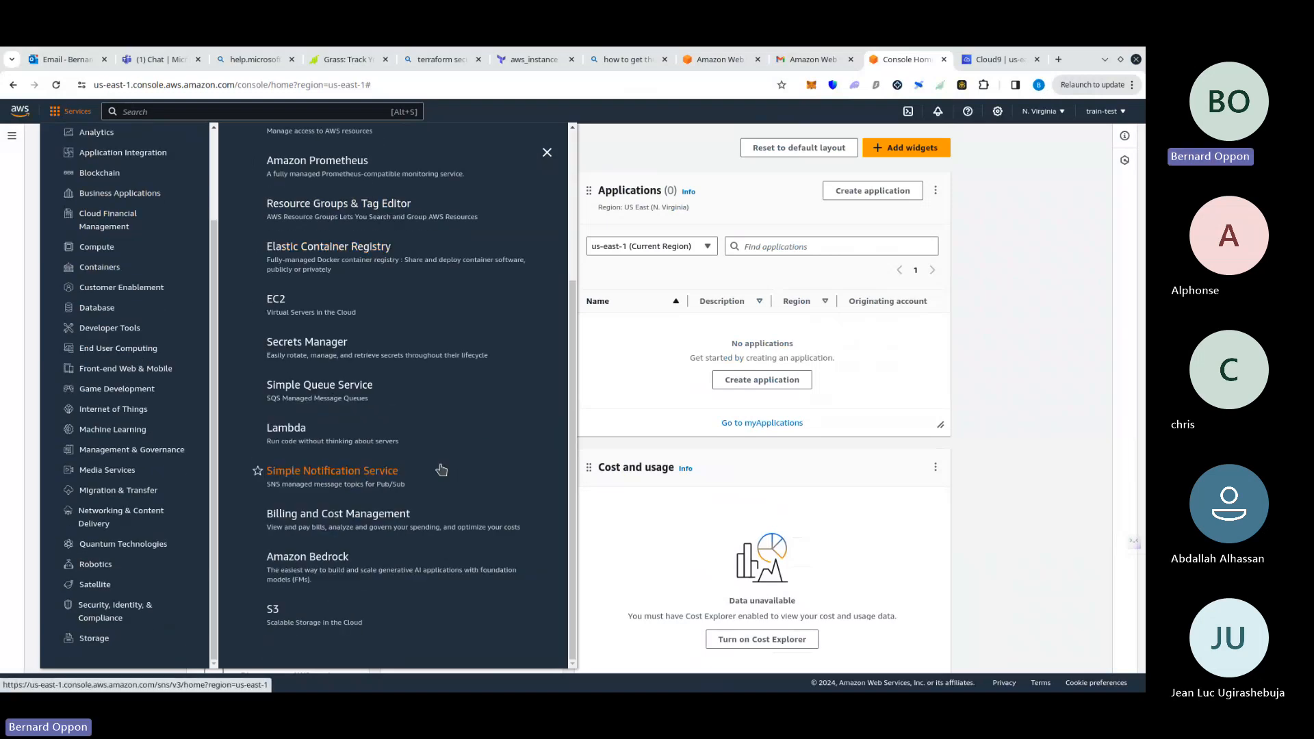
scroll(440, 469, up, 3)
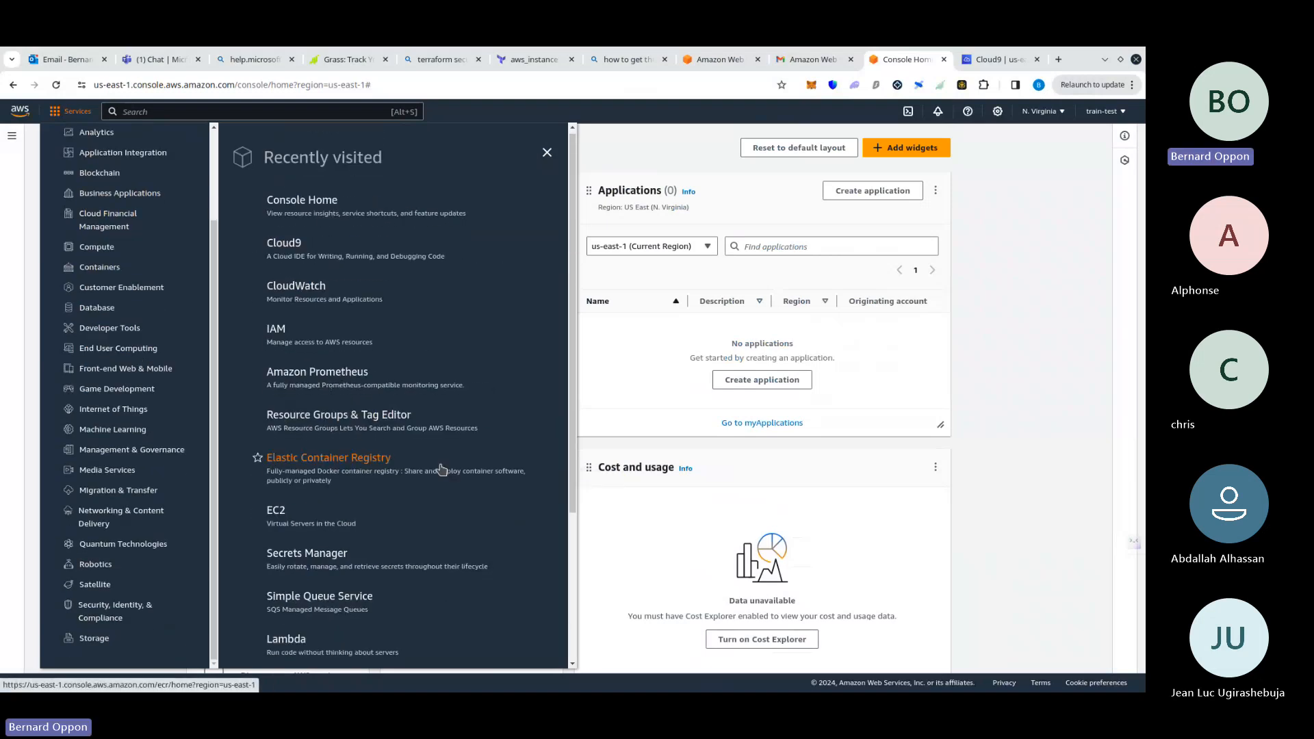
click(642, 134)
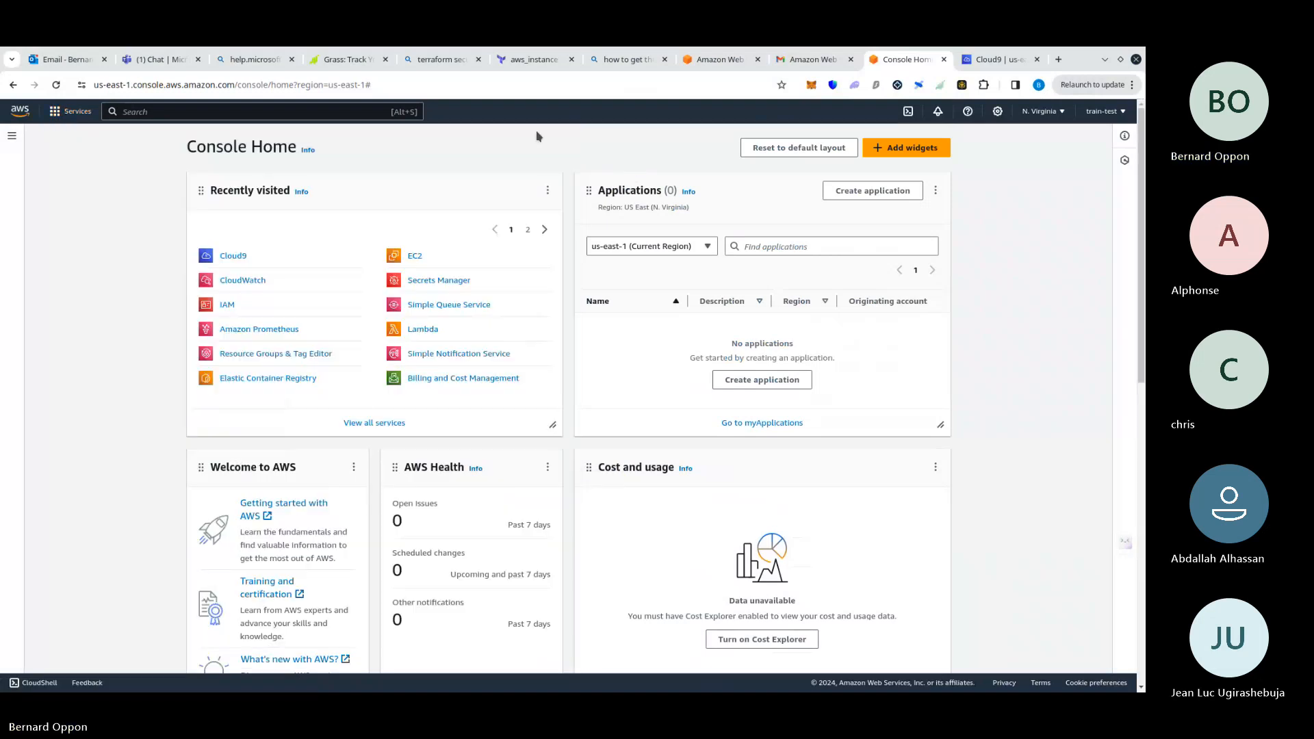
click(71, 114)
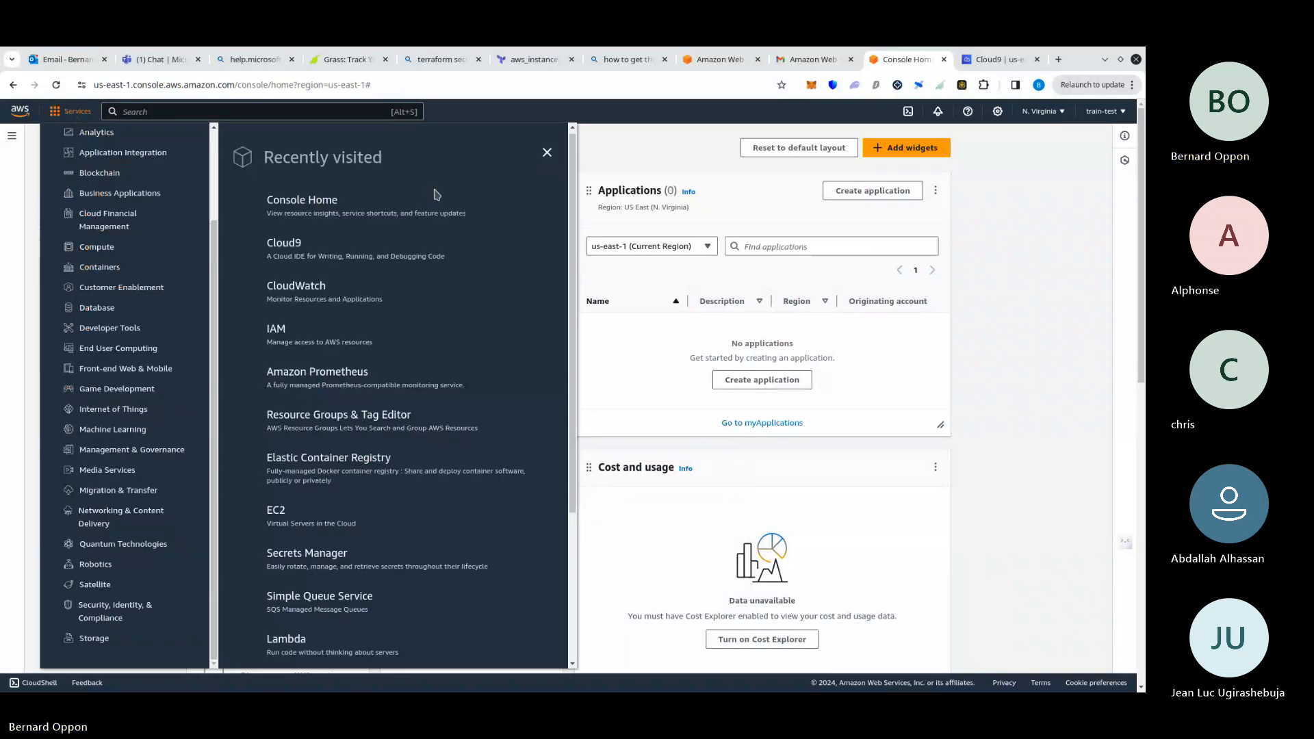
click(643, 135)
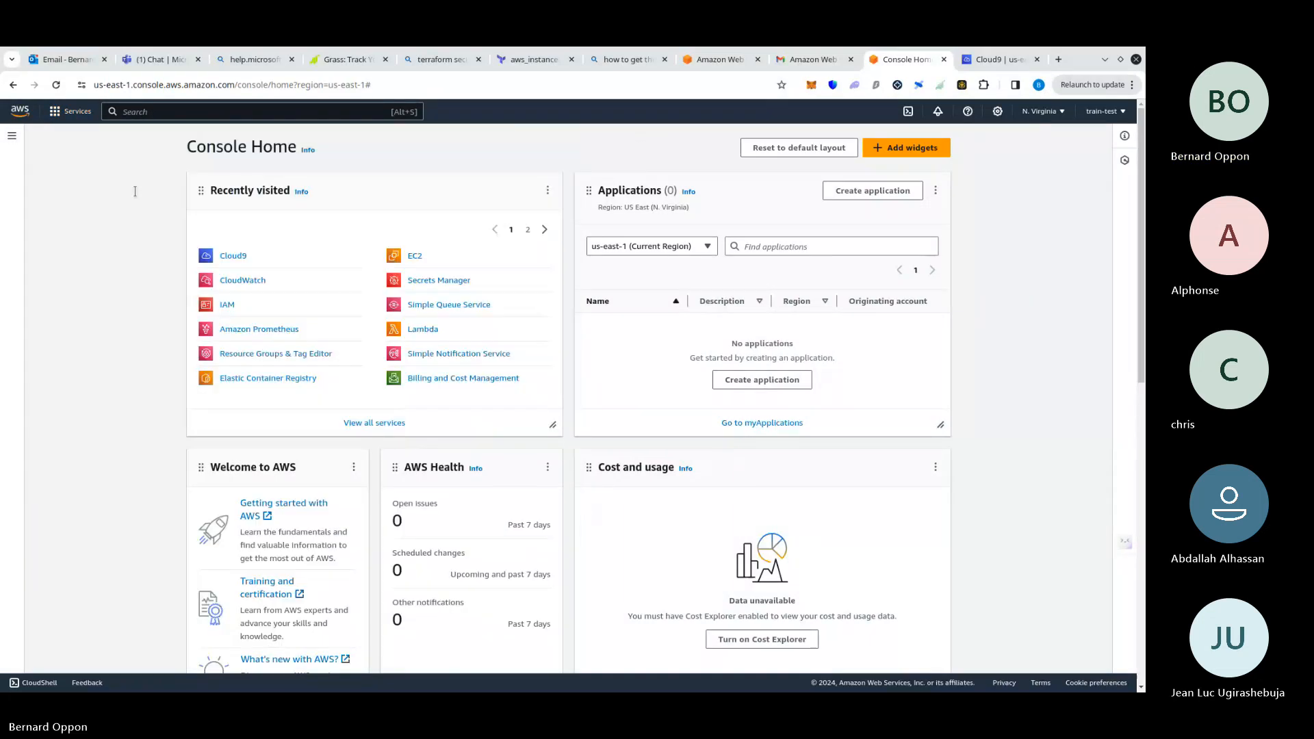
Open the page listing all AWS services from Console Home
click(8, 137)
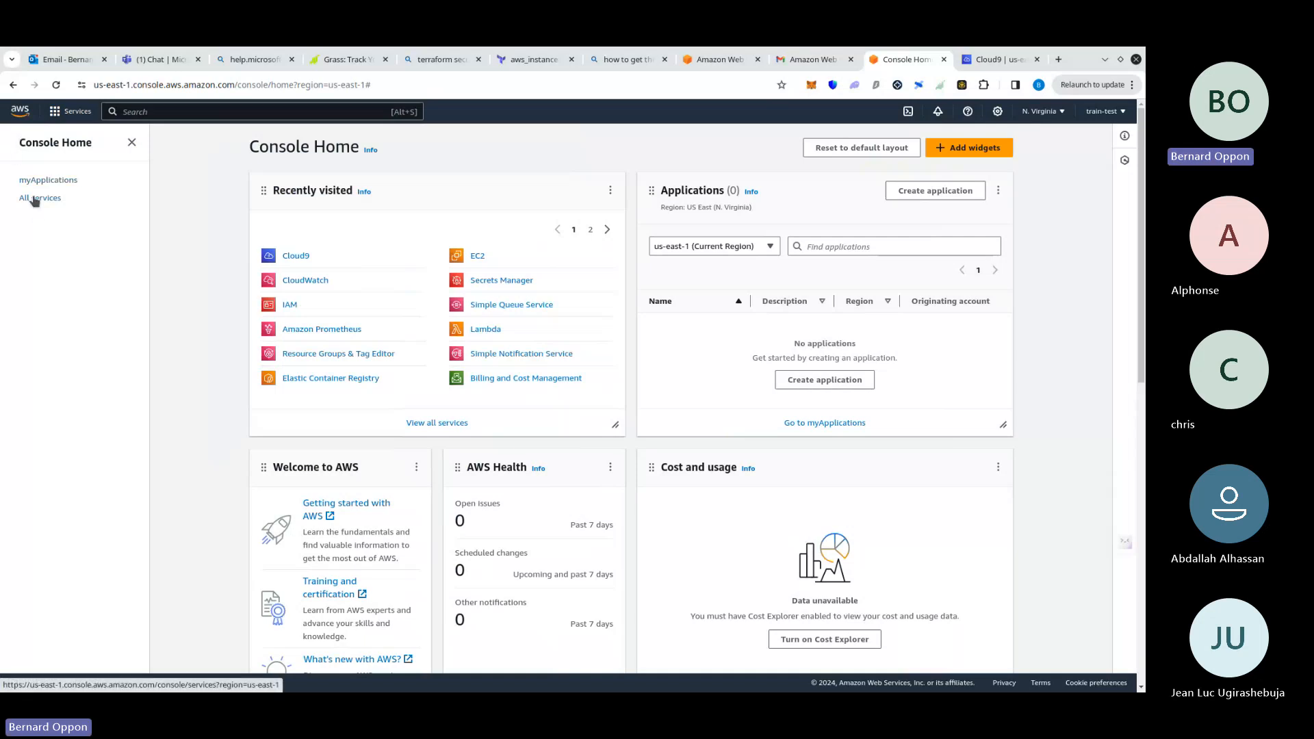
click(132, 142)
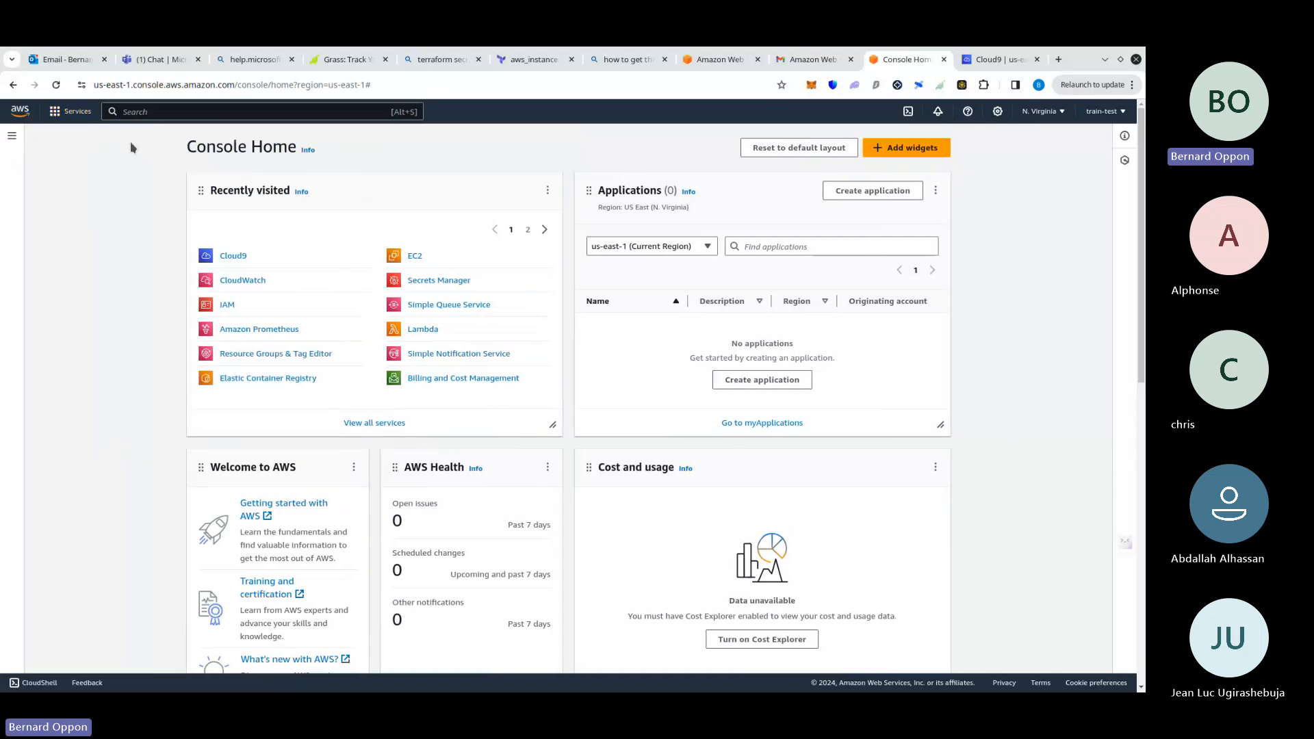
click(11, 135)
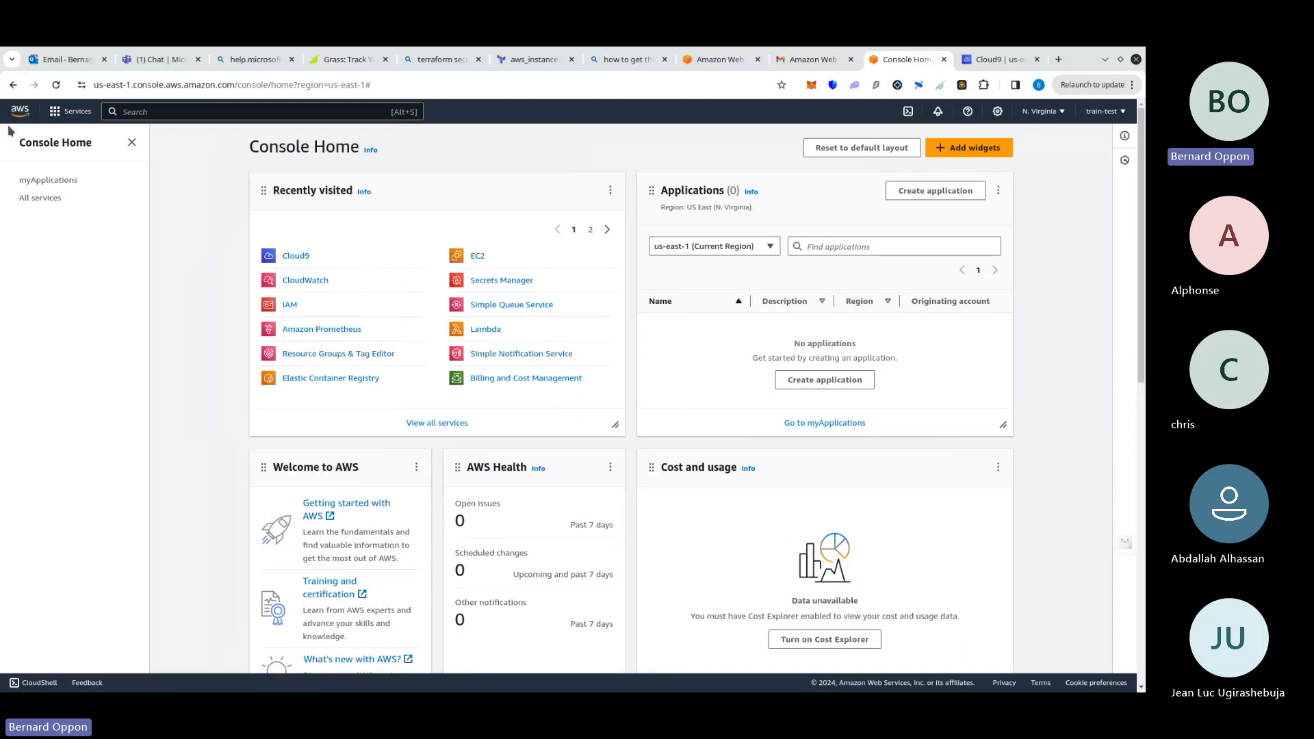
click(41, 199)
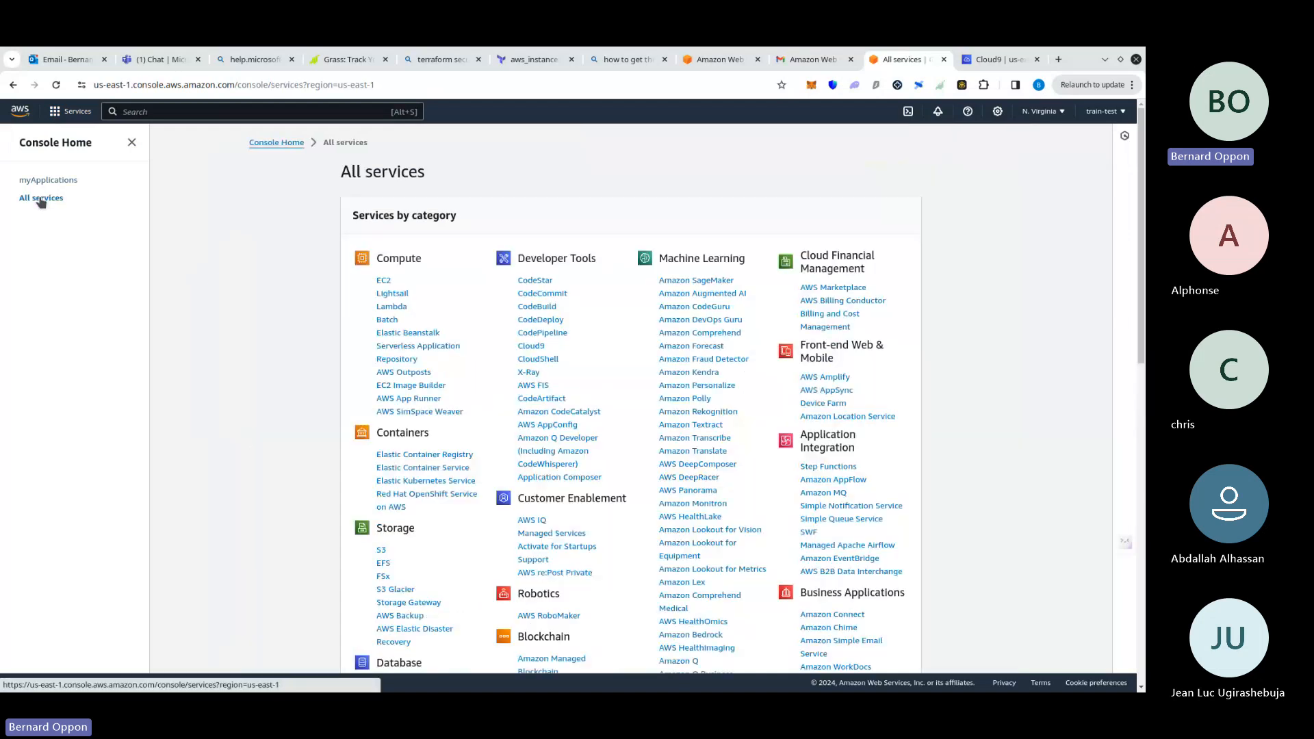
Examine which services are offered under each category, from Compute and Storage through Networking, Media Services and Security
scroll(534, 445, down, 10)
scroll(534, 445, up, 15)
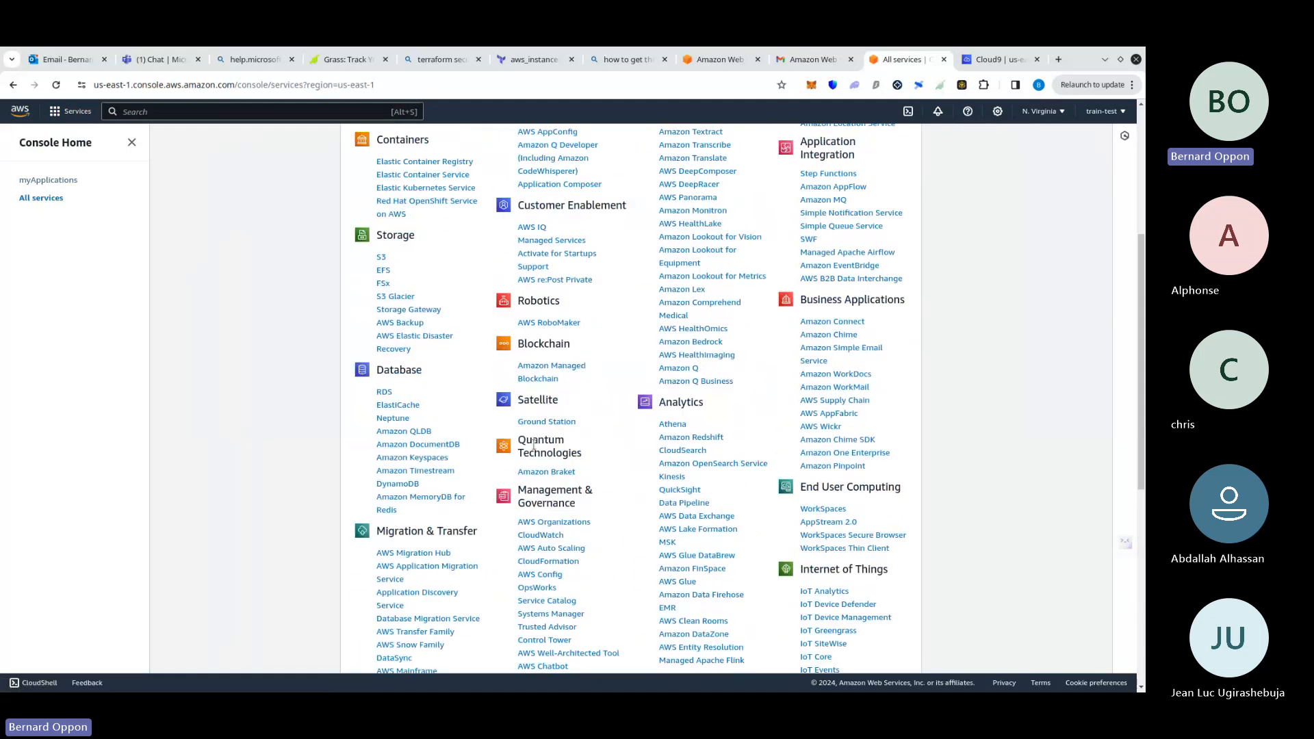
scroll(534, 445, down, 2)
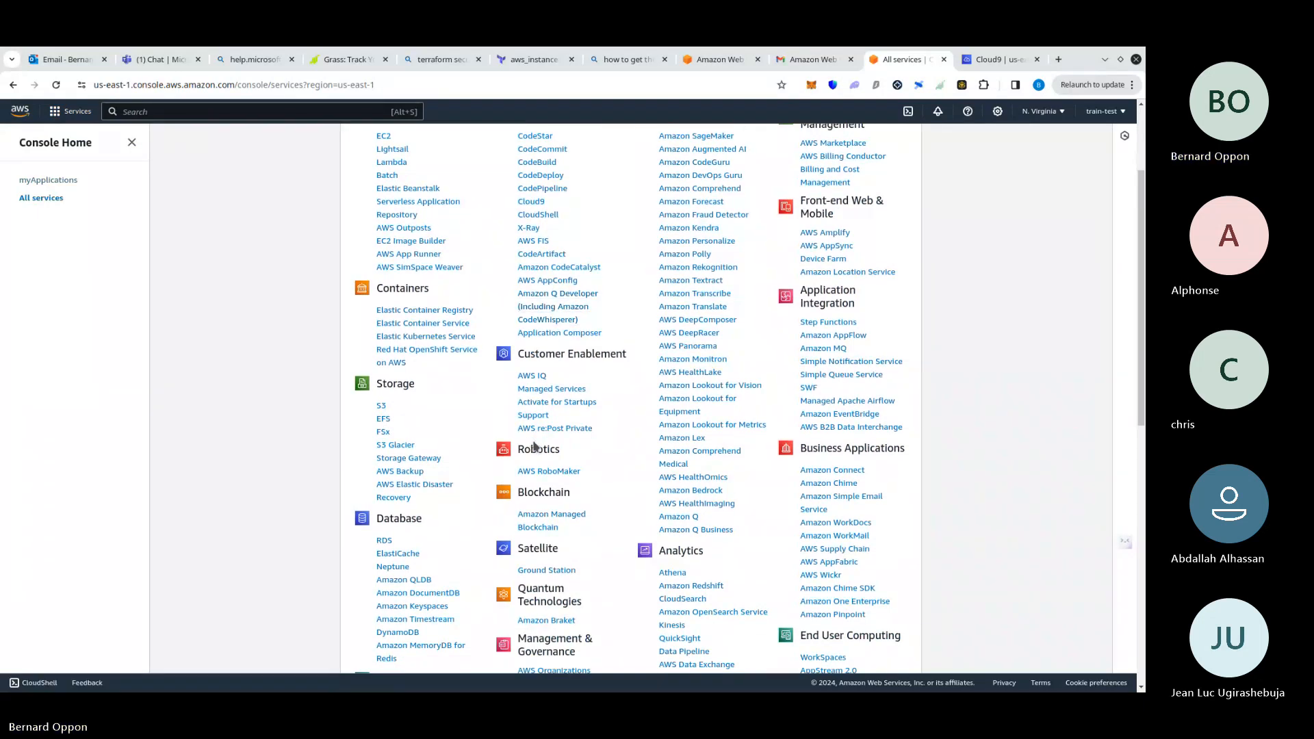
scroll(535, 447, down, 1)
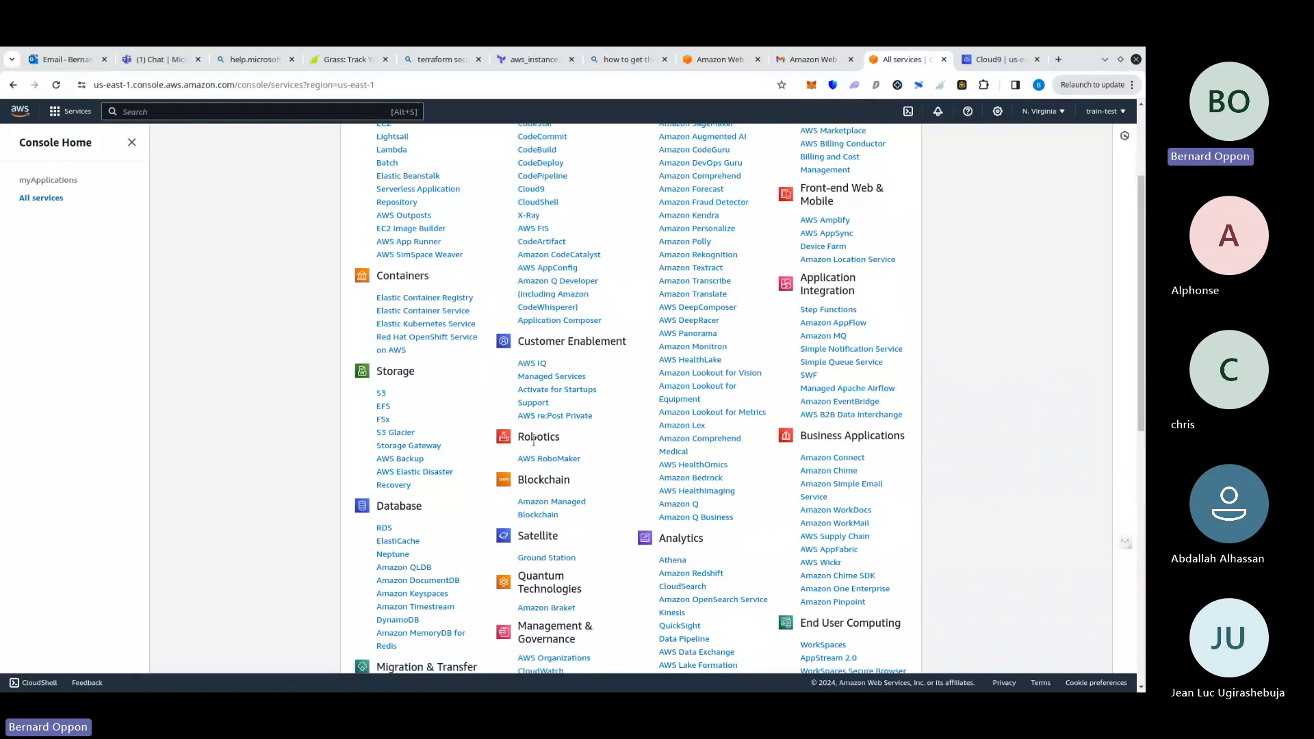
scroll(533, 442, down, 1)
scroll(534, 444, up, 2)
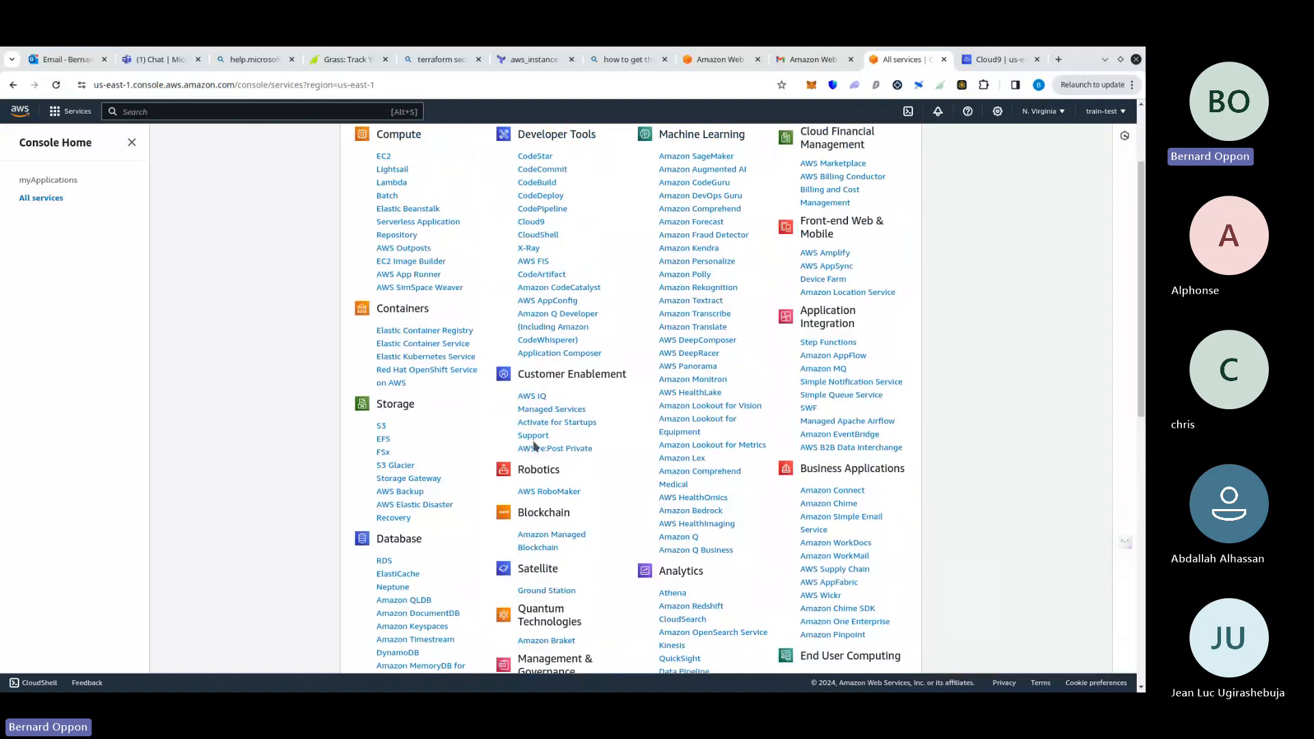
scroll(535, 446, up, 2)
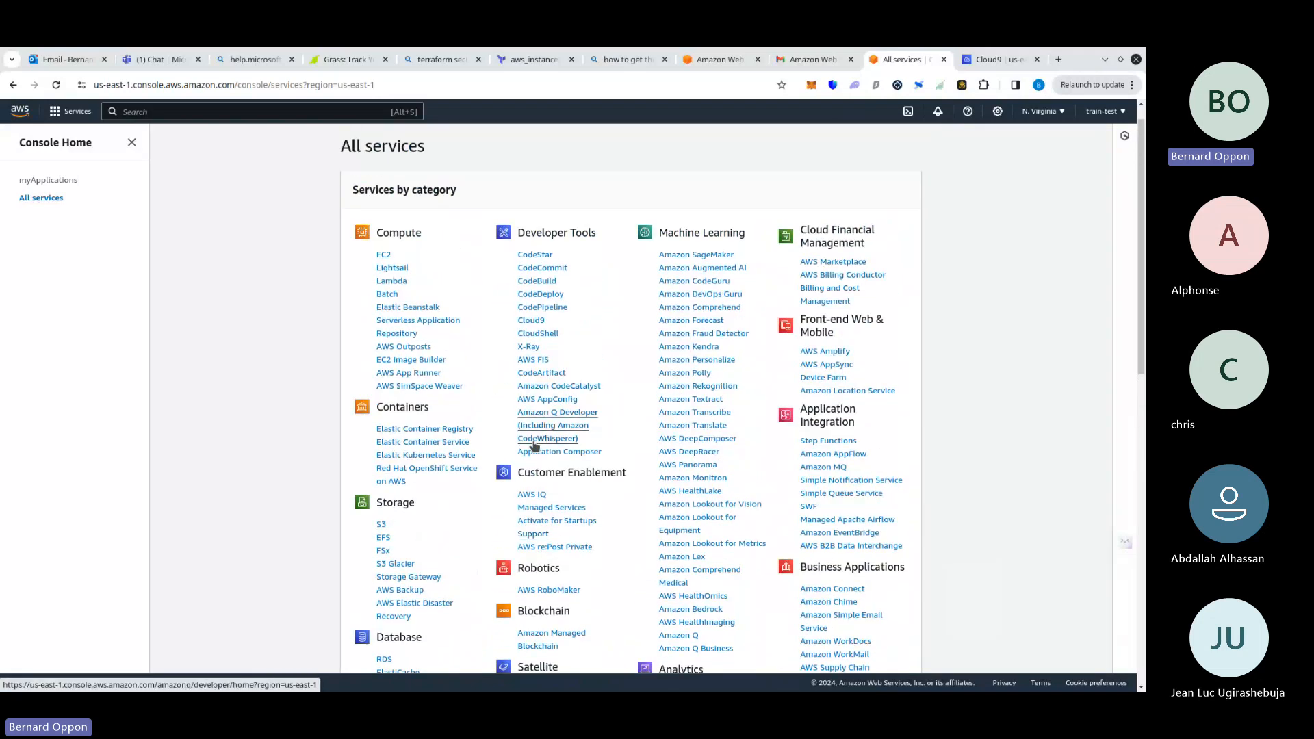
scroll(631, 399, down, 1)
scroll(632, 399, down, 10)
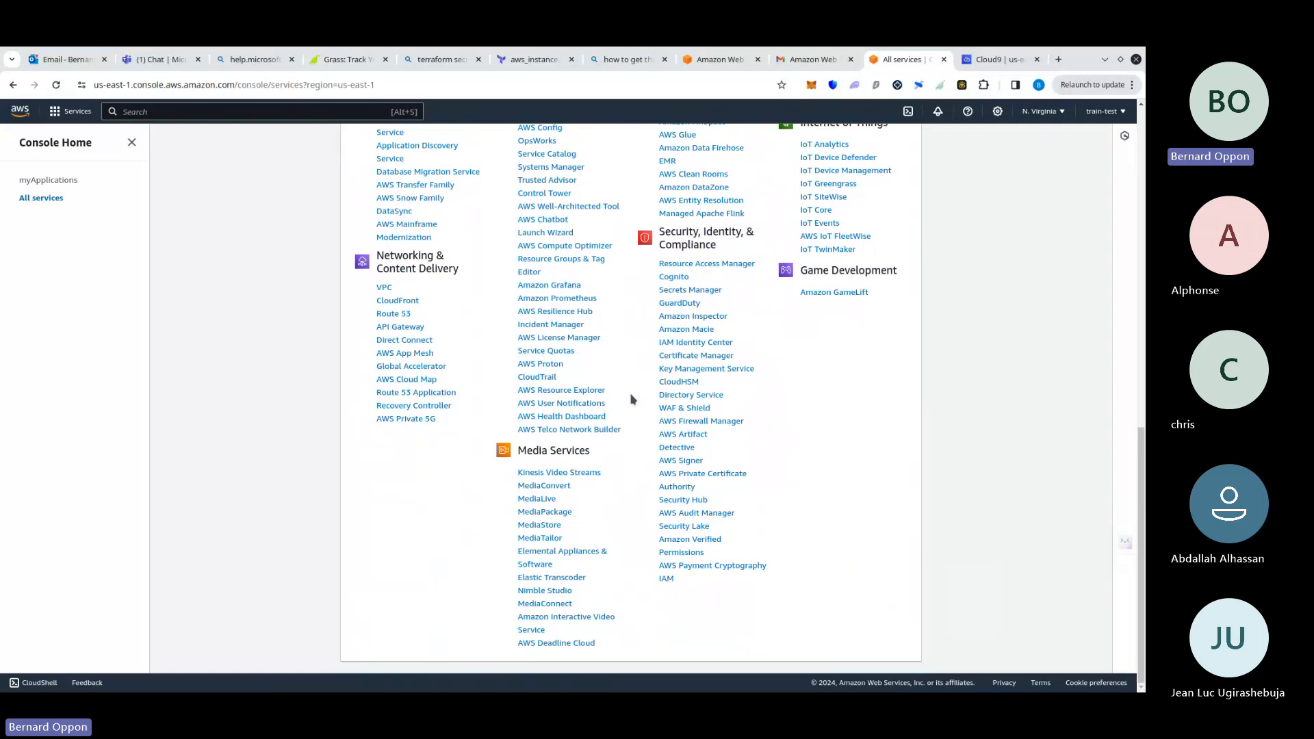
scroll(634, 399, up, 11)
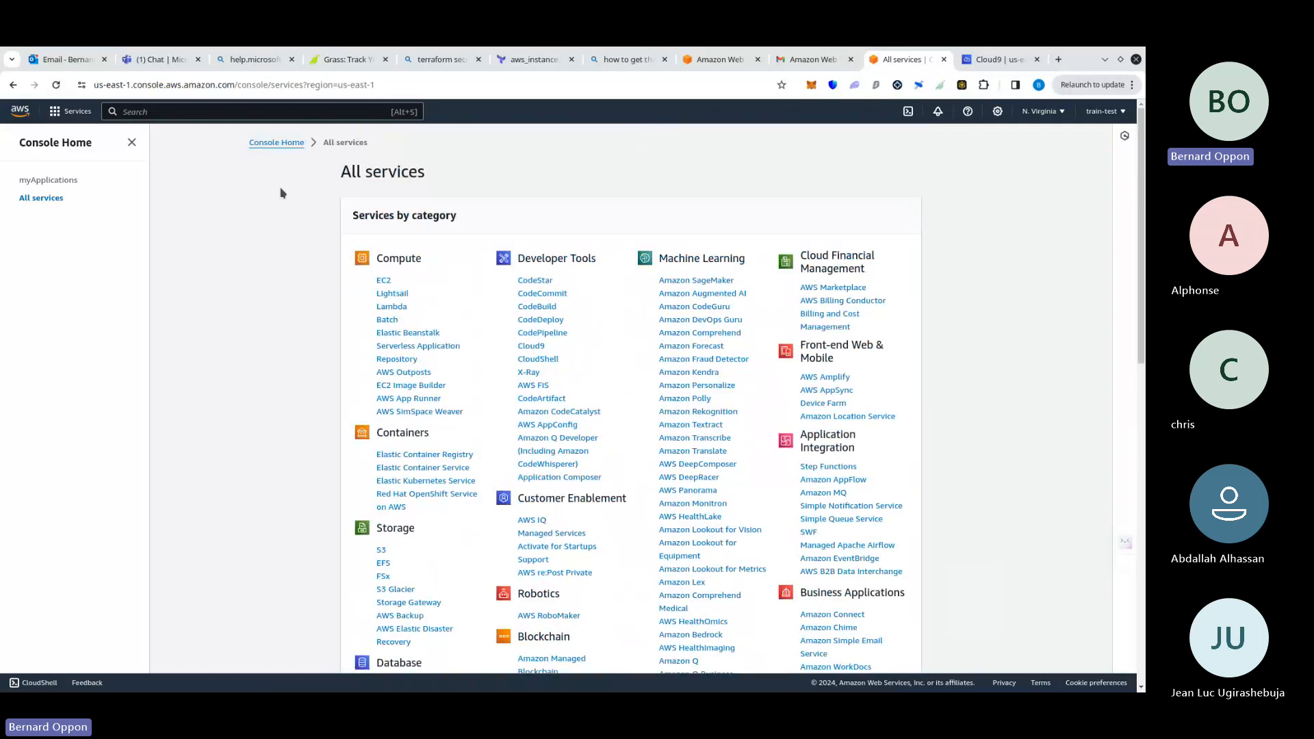
click(165, 112)
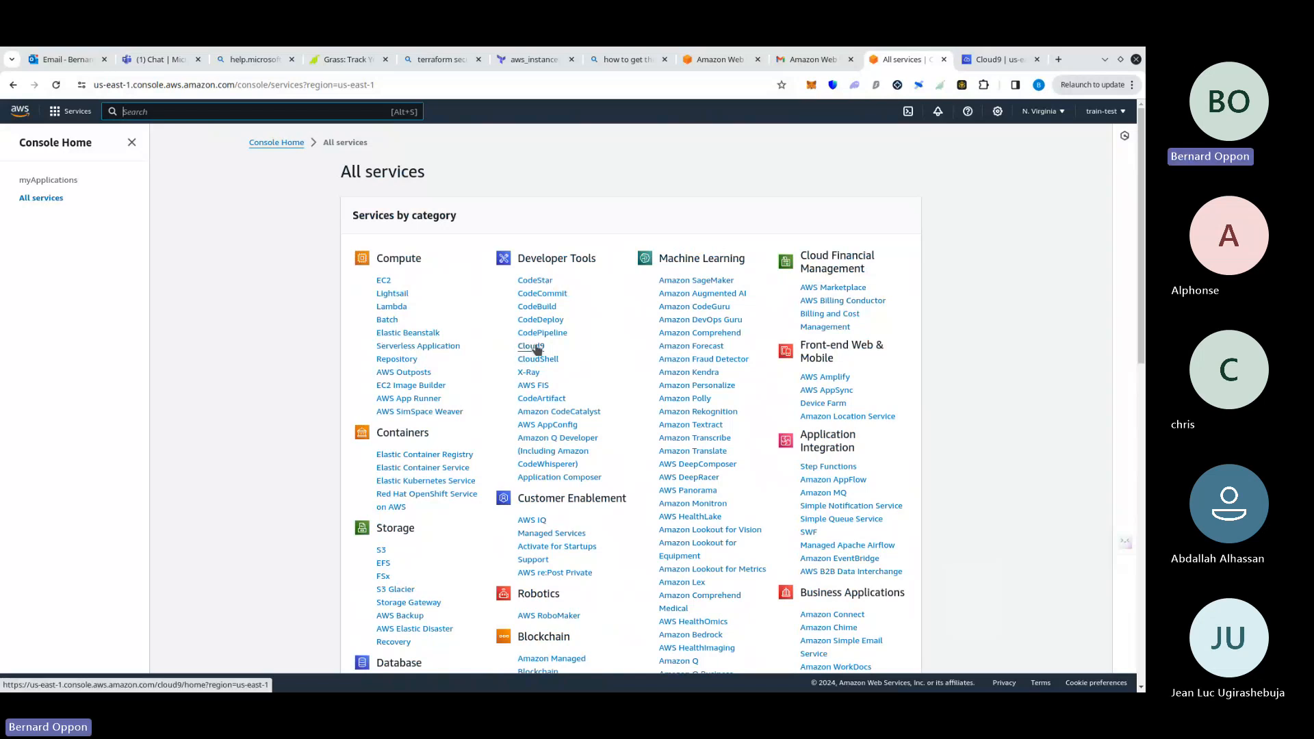
scroll(612, 425, down, 10)
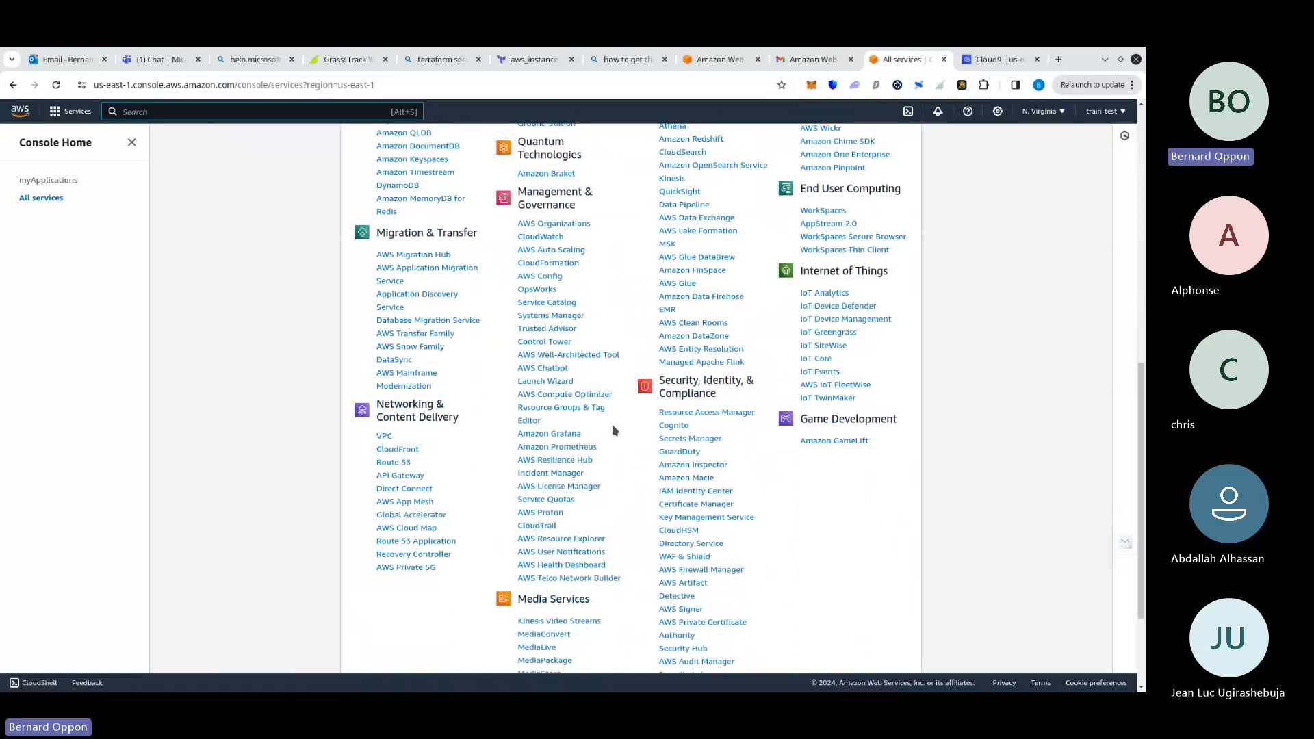
scroll(614, 430, up, 10)
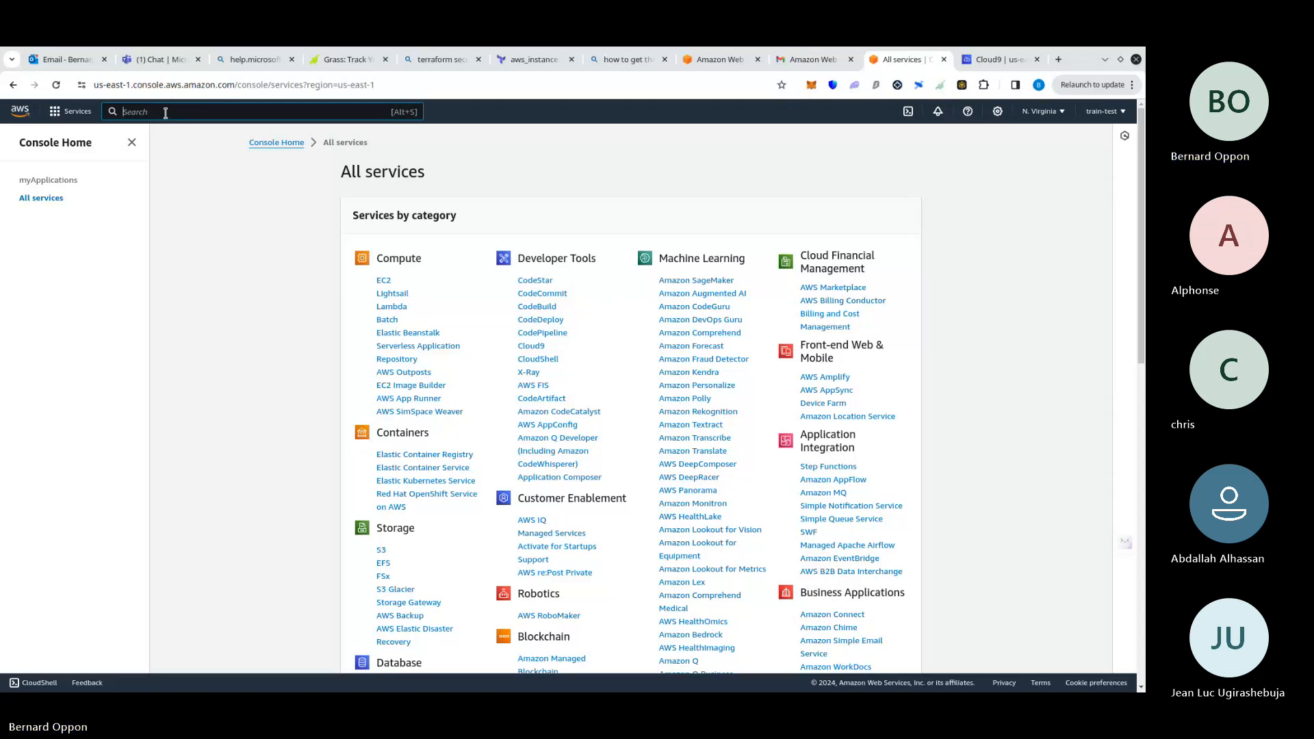
Search the console for cloud9 and open the Cloud9 service
text(cloud WAN)
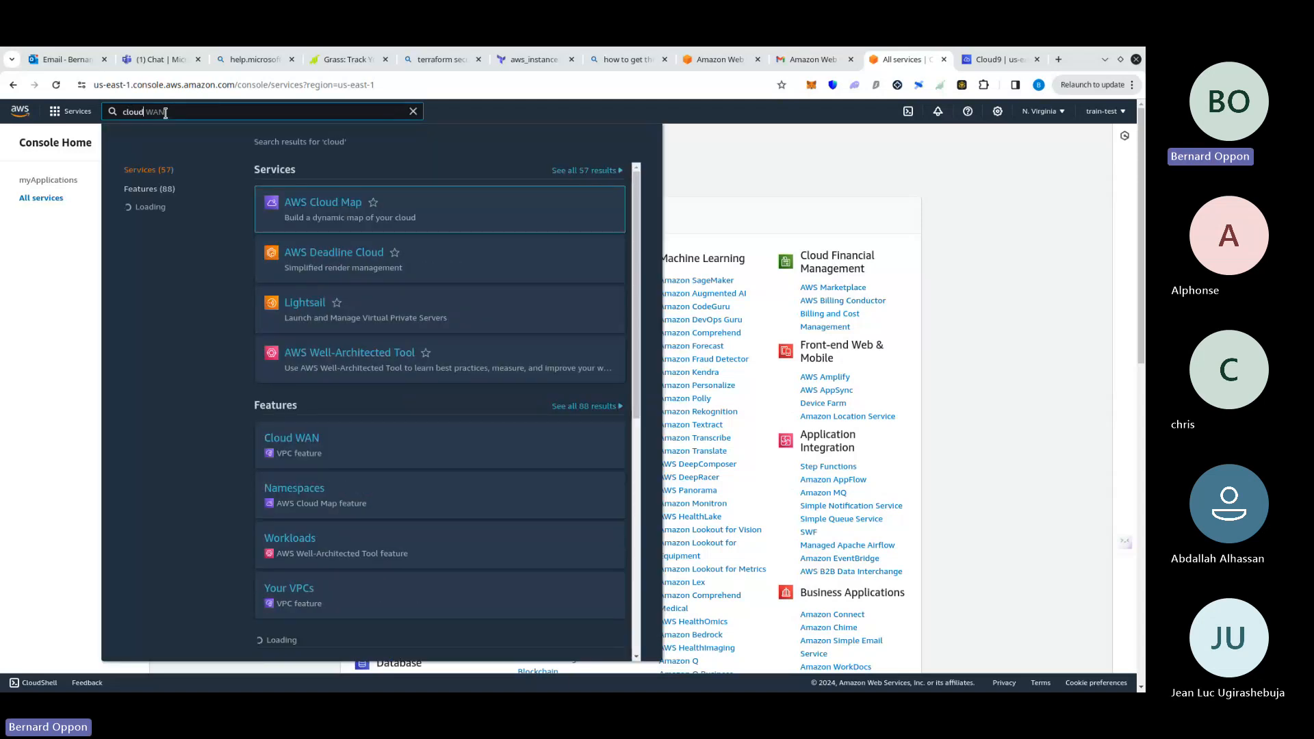
key(BackSpace)
key(BackSpace)
key(BackSpace)
key(BackSpace)
text(9)
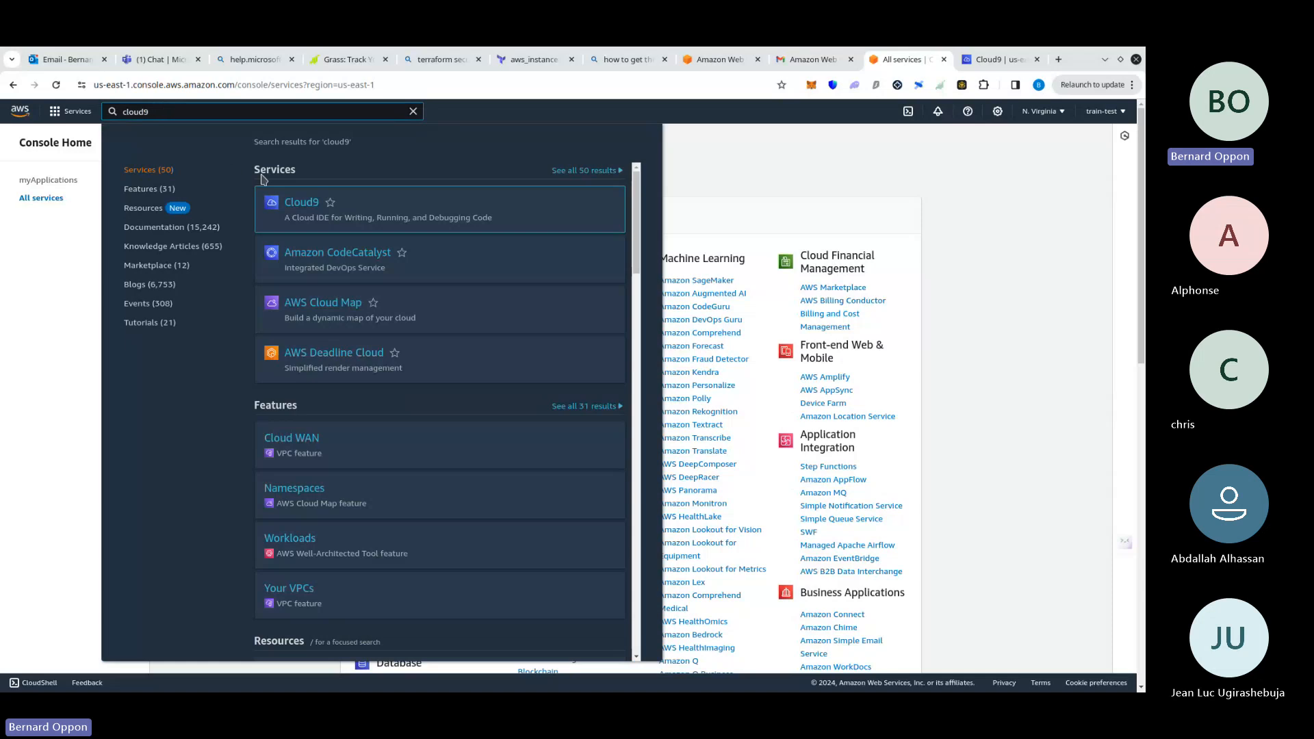
click(297, 206)
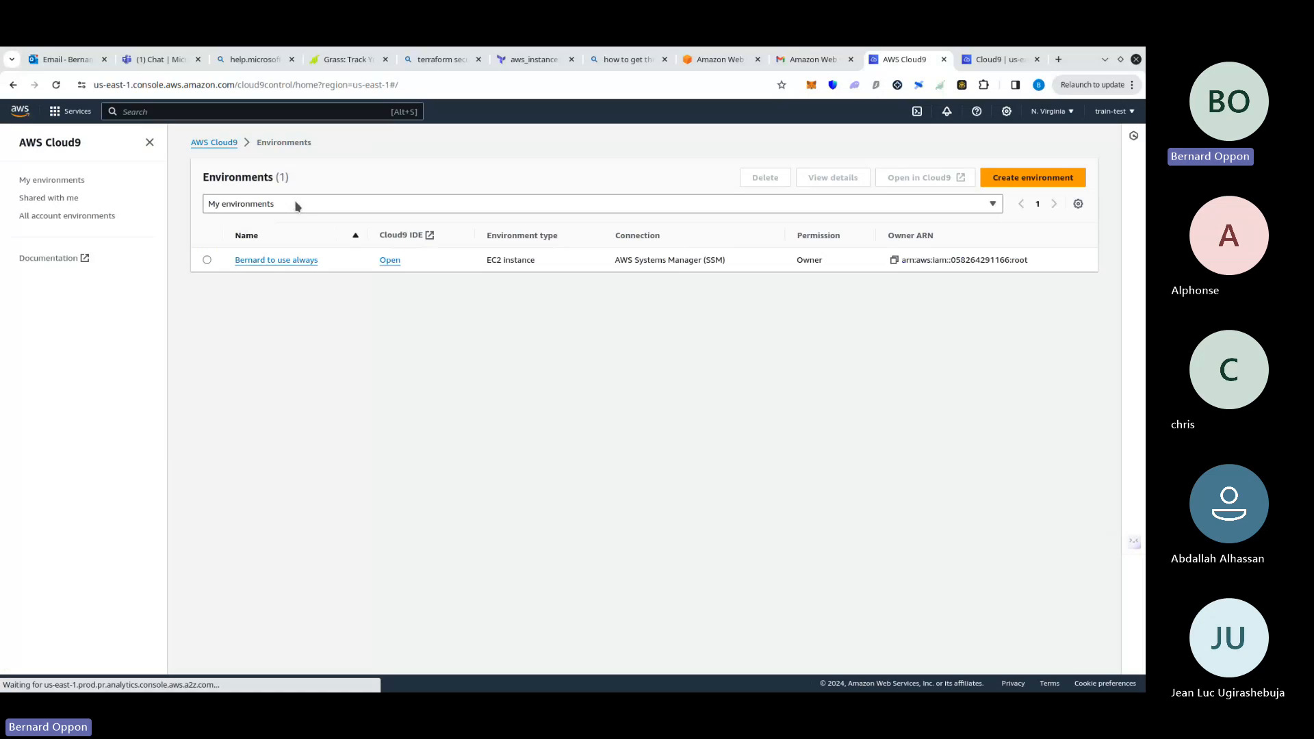
Switch the region to US East (Ohio) and back to US East (N. Virginia)
click(1051, 112)
click(1060, 115)
click(1060, 115)
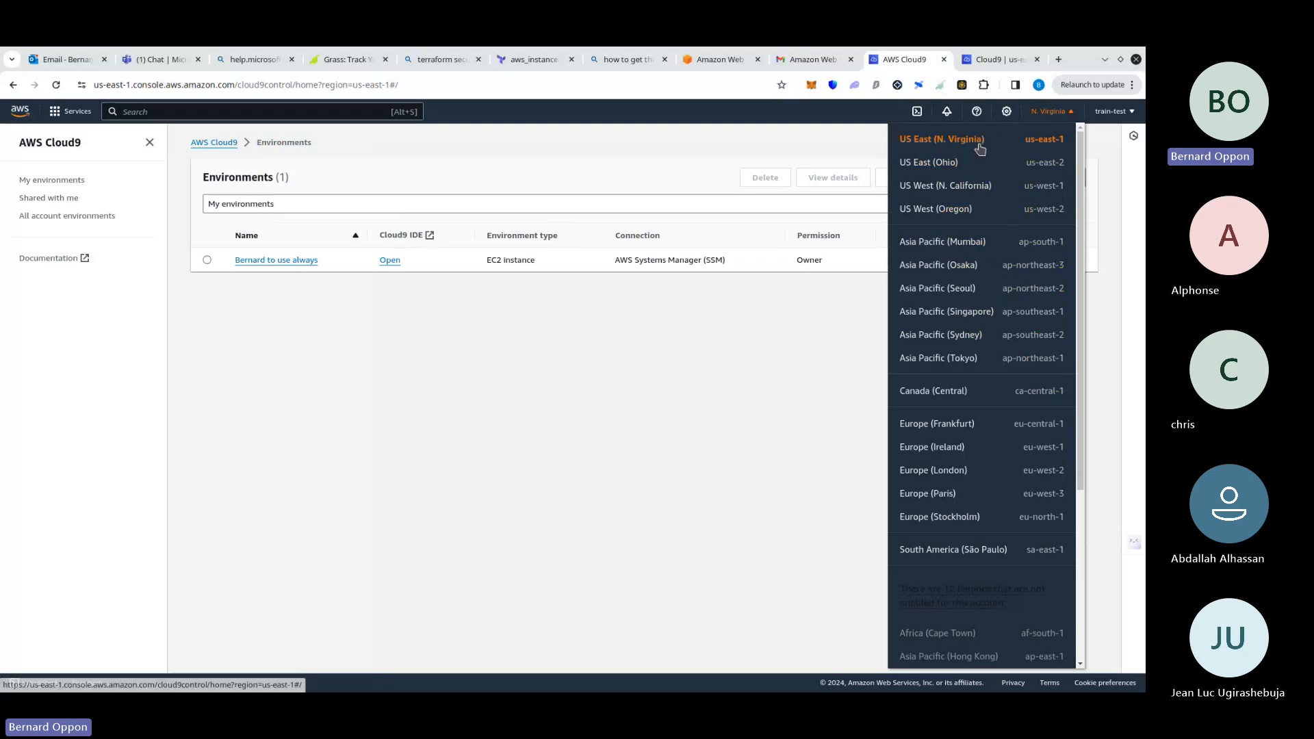
click(945, 163)
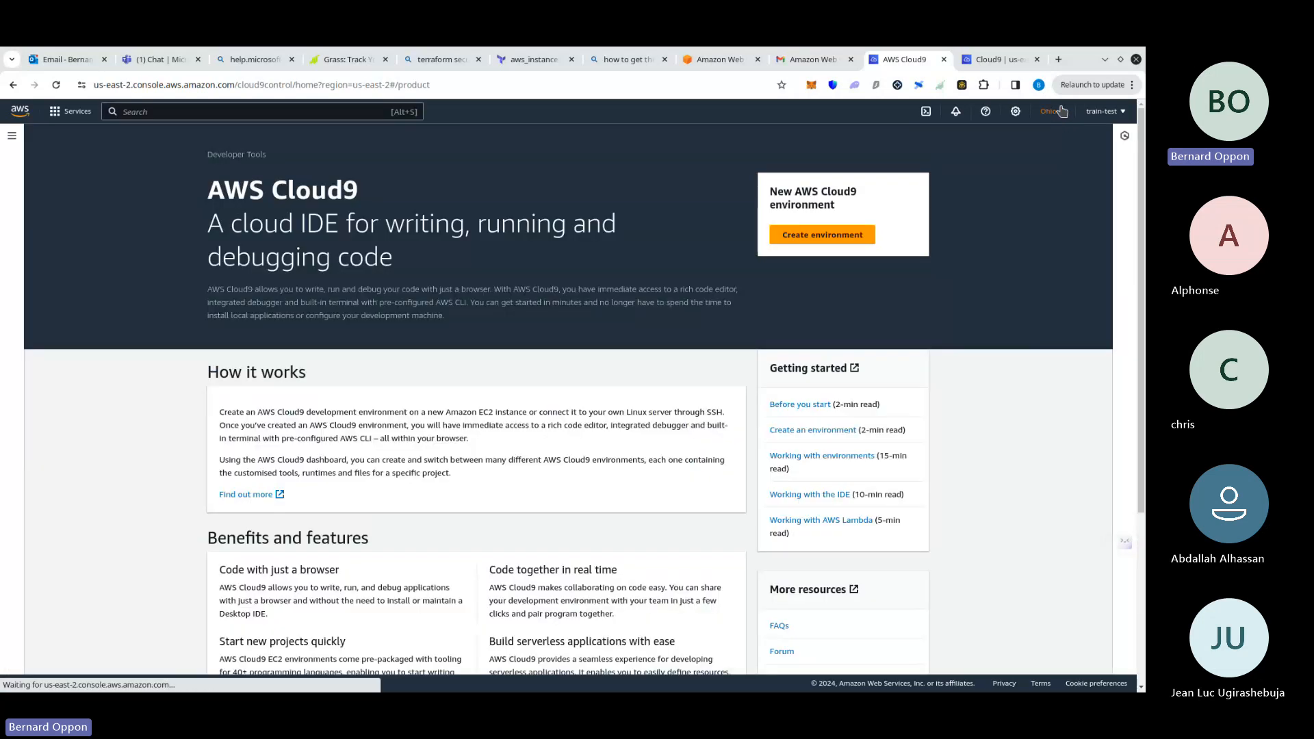
click(1051, 111)
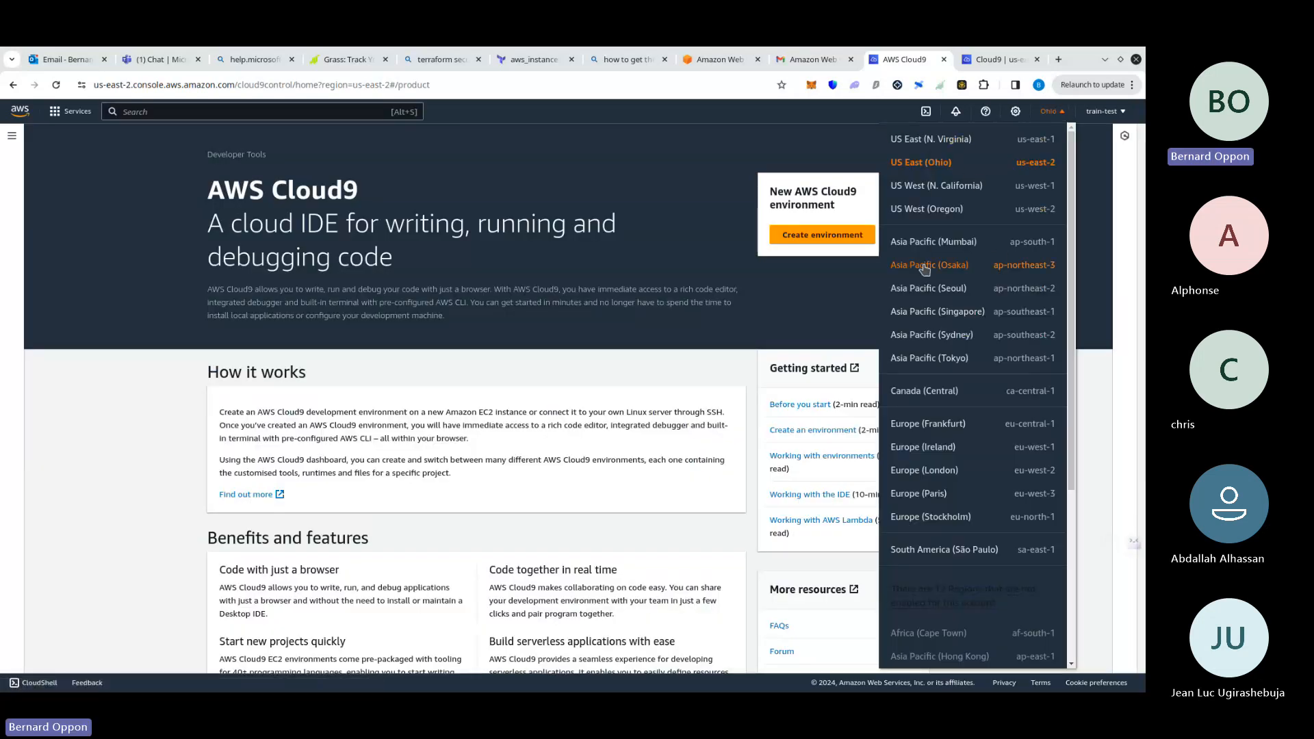
click(953, 140)
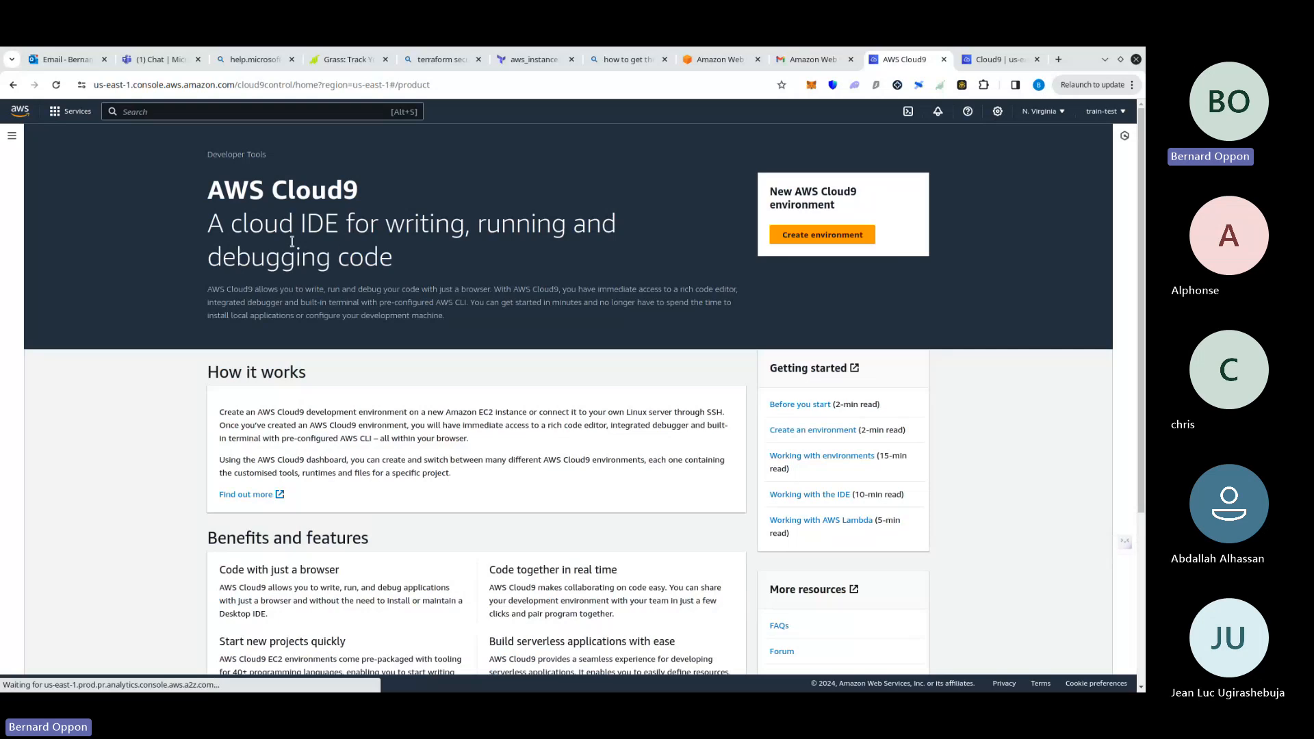
Leave the blank environment creation form and return to the My environments list
click(832, 236)
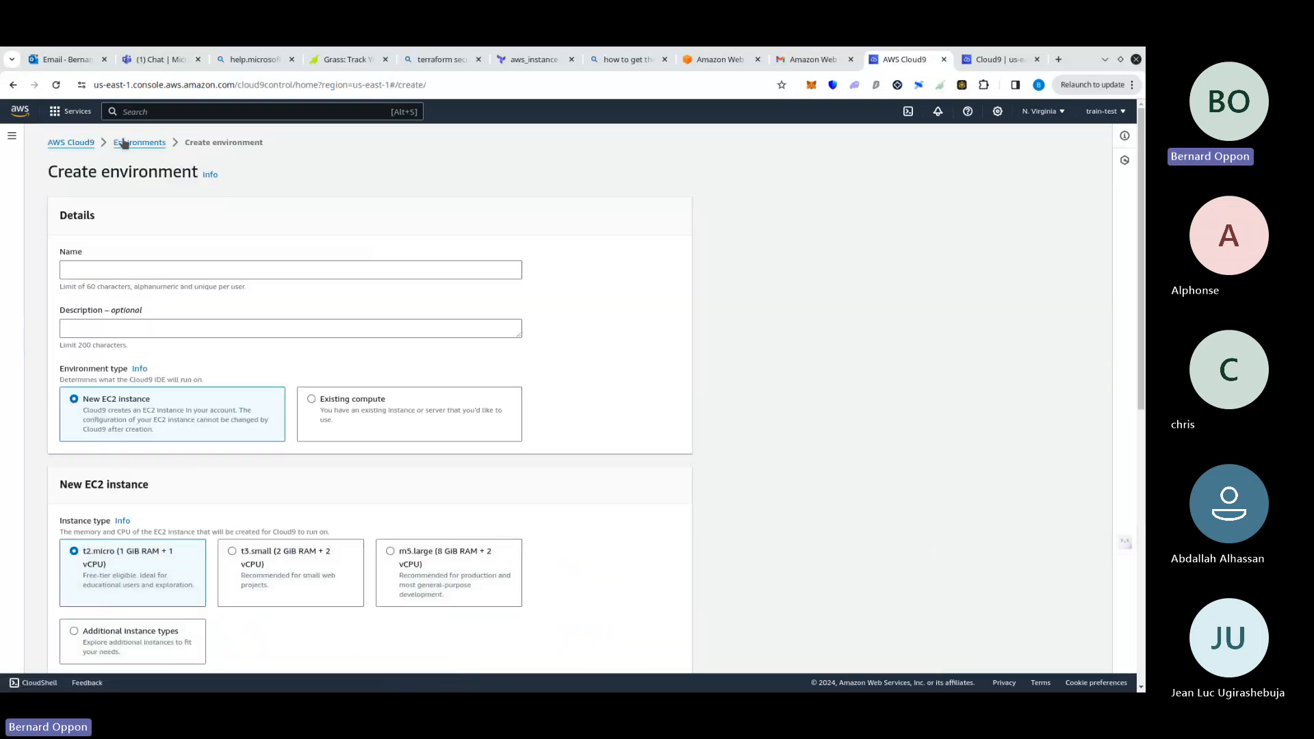
click(83, 146)
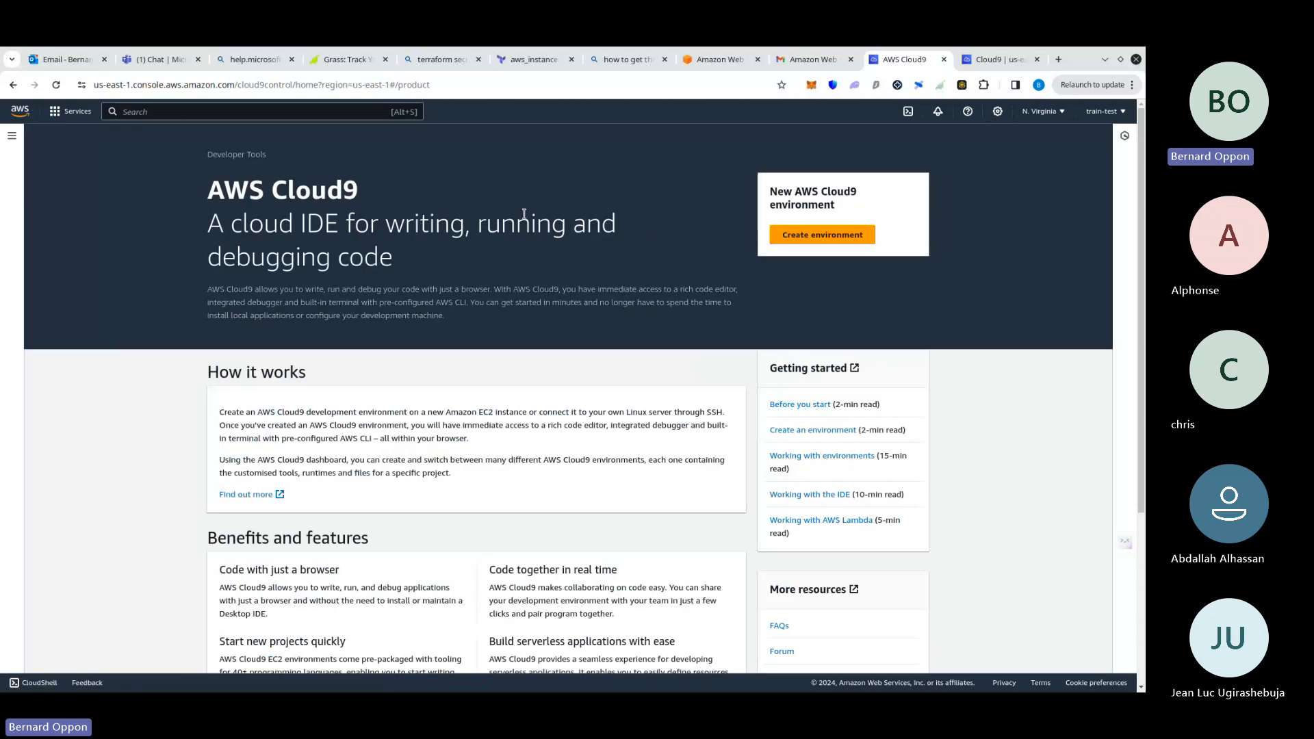
click(12, 137)
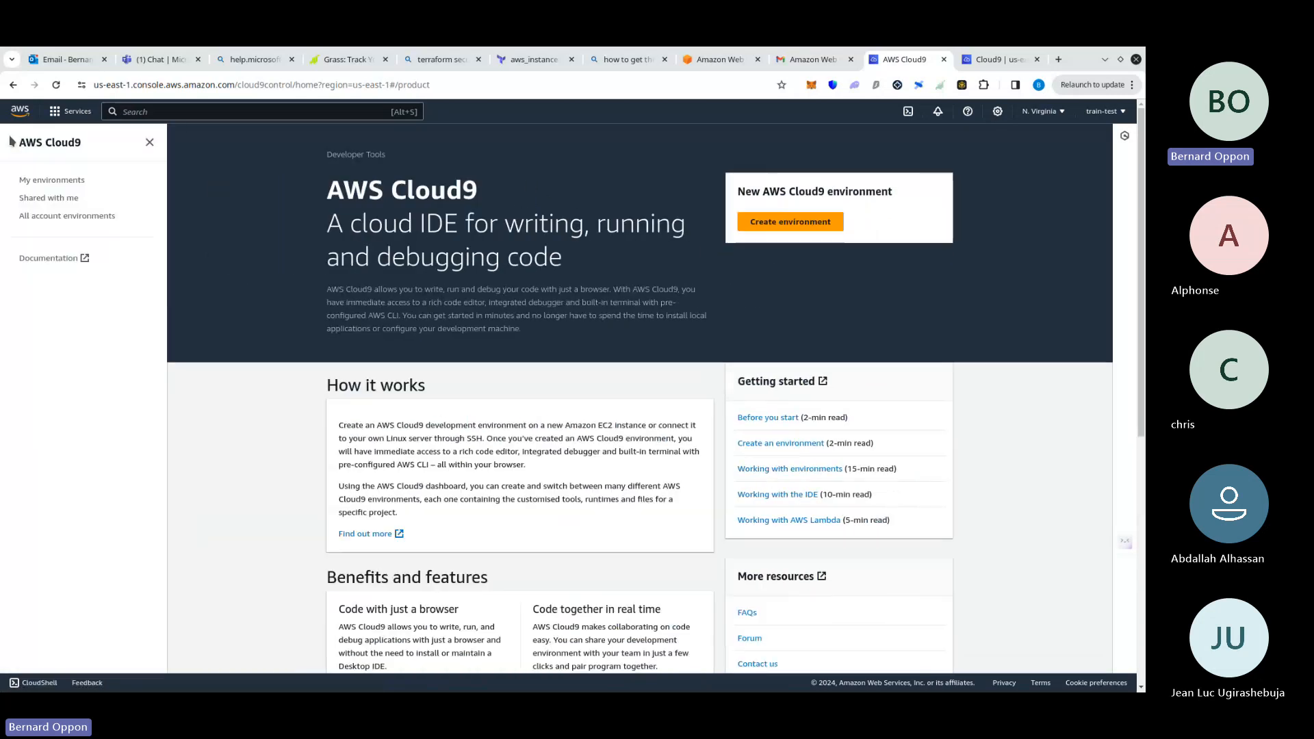
click(41, 182)
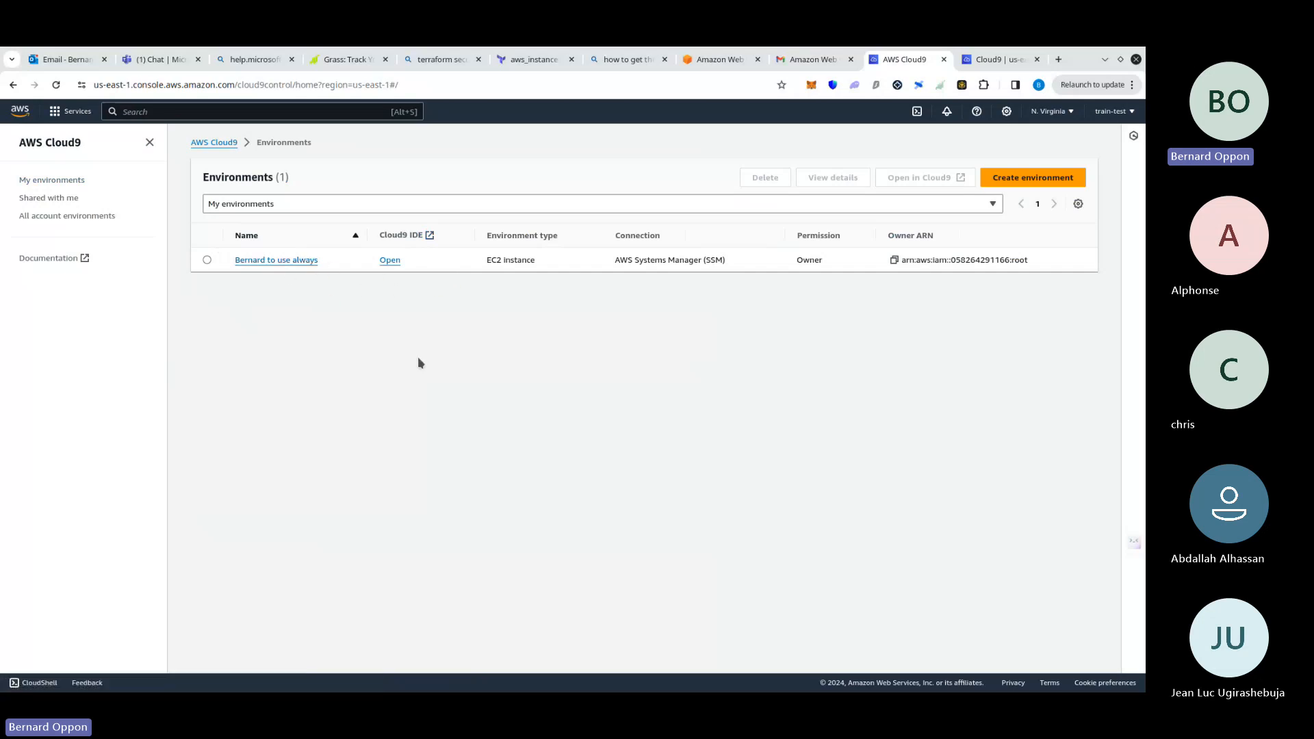
Start creating a new Cloud9 environment and name it with the owner's first name followed by "Main"
click(1037, 180)
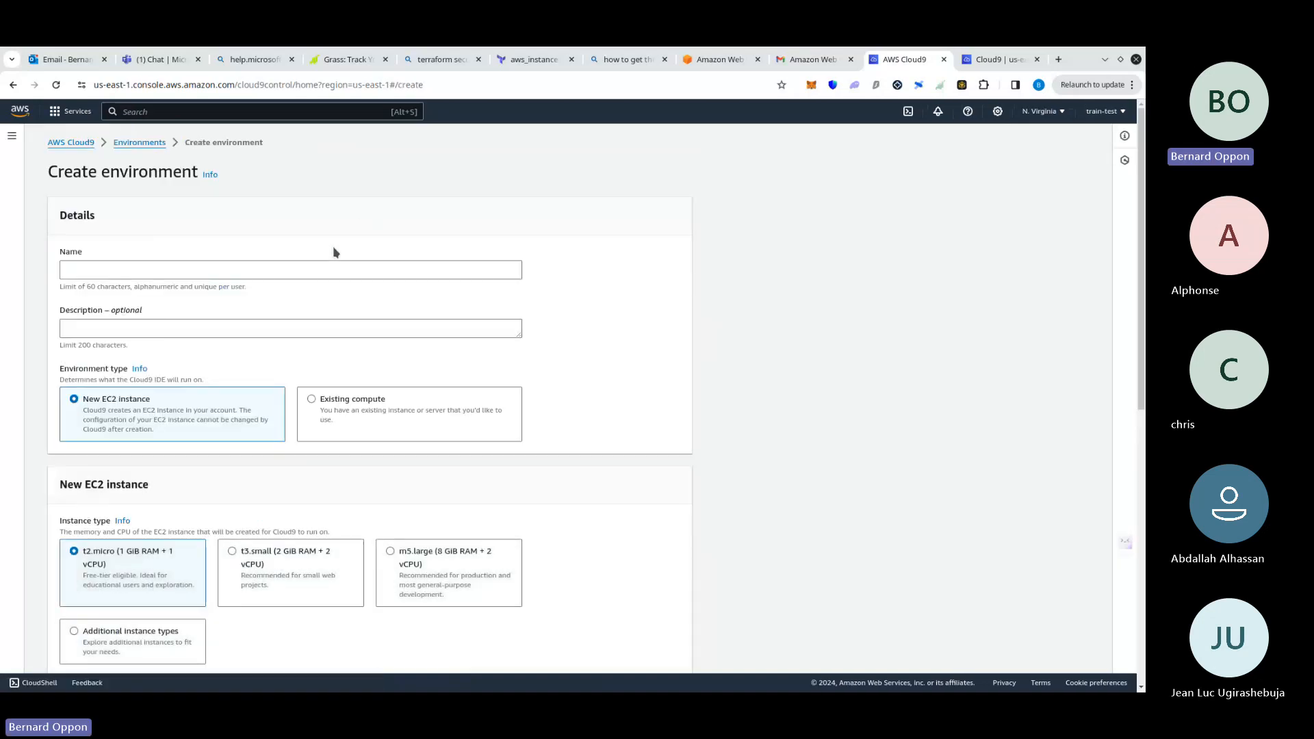
click(314, 274)
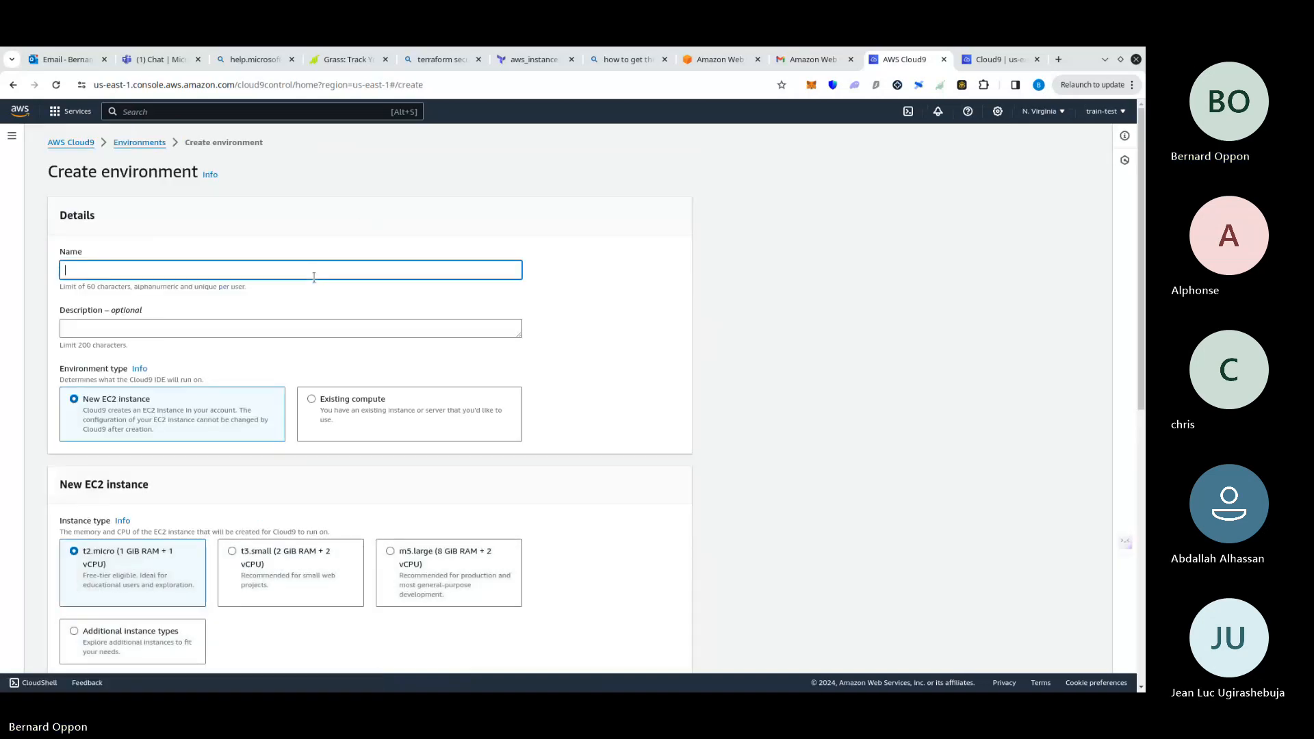
text(Bernard)
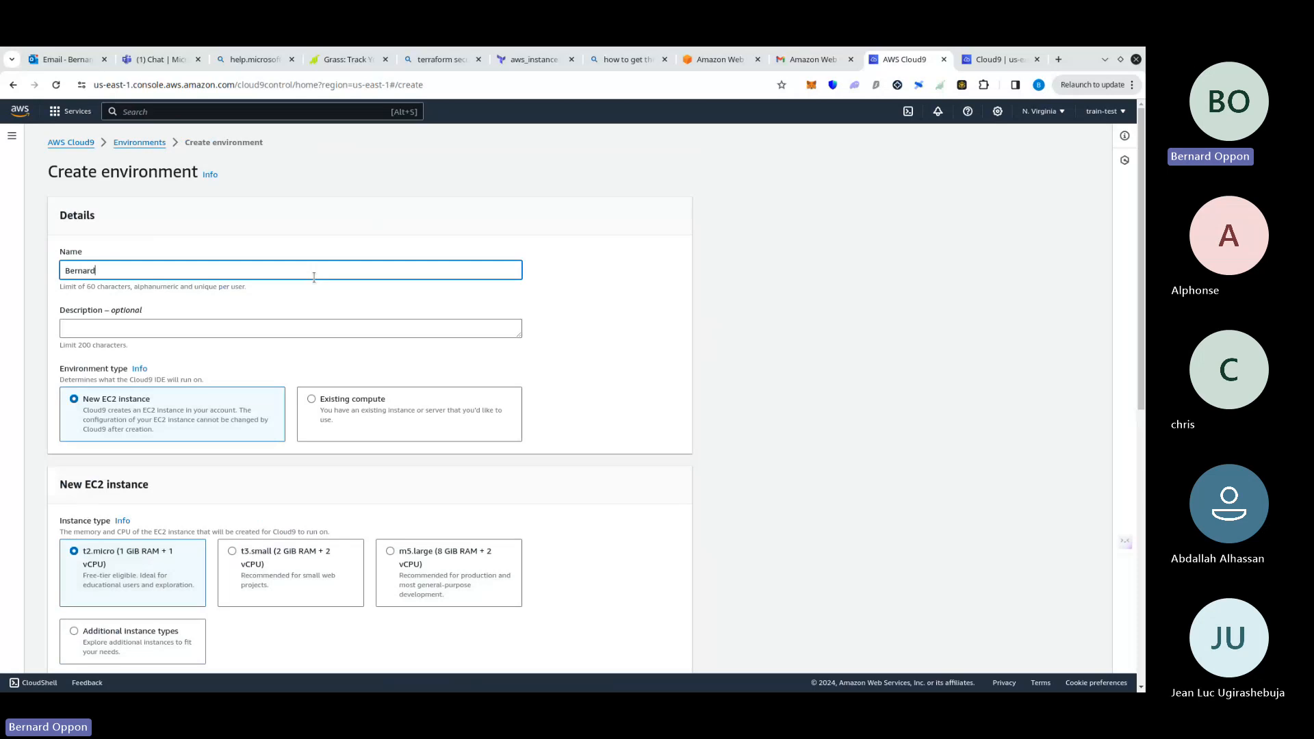
text( Main)
scroll(302, 367, down, 3)
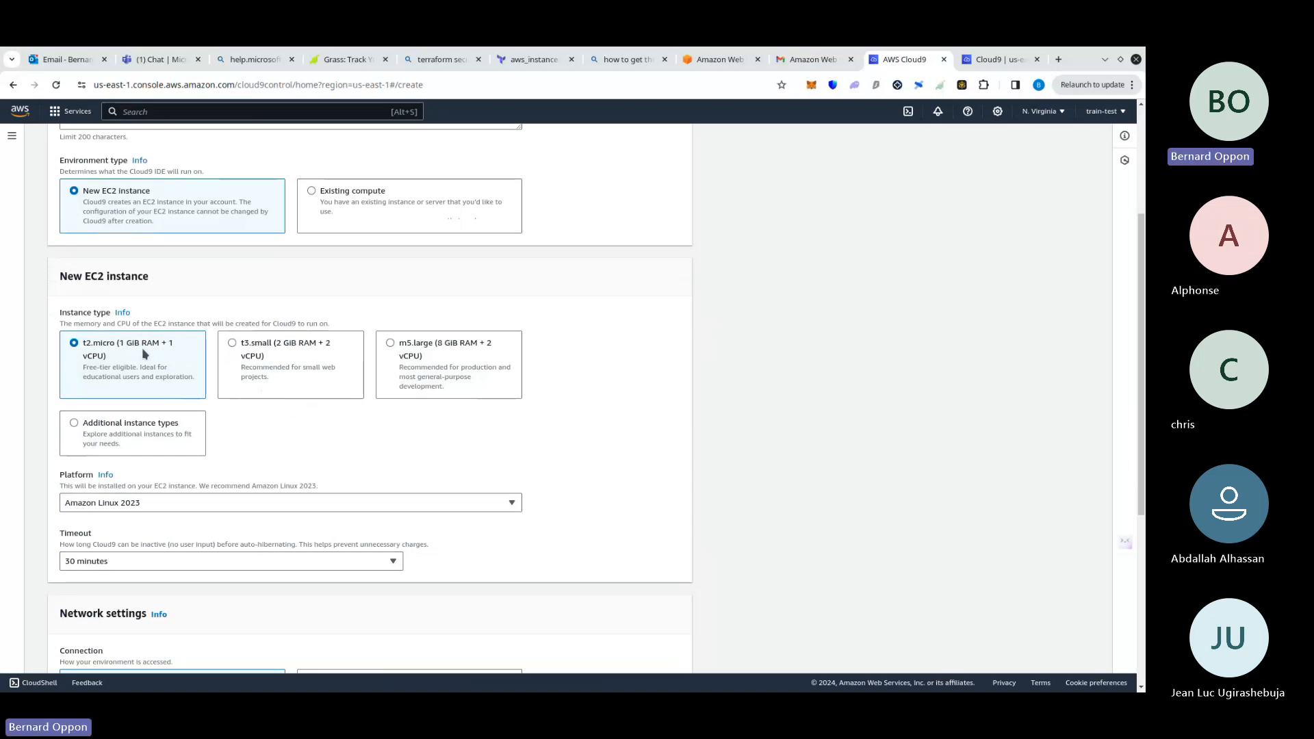
Set the platform to Ubuntu Server 22.04 LTS and review the timeout and network settings
click(141, 502)
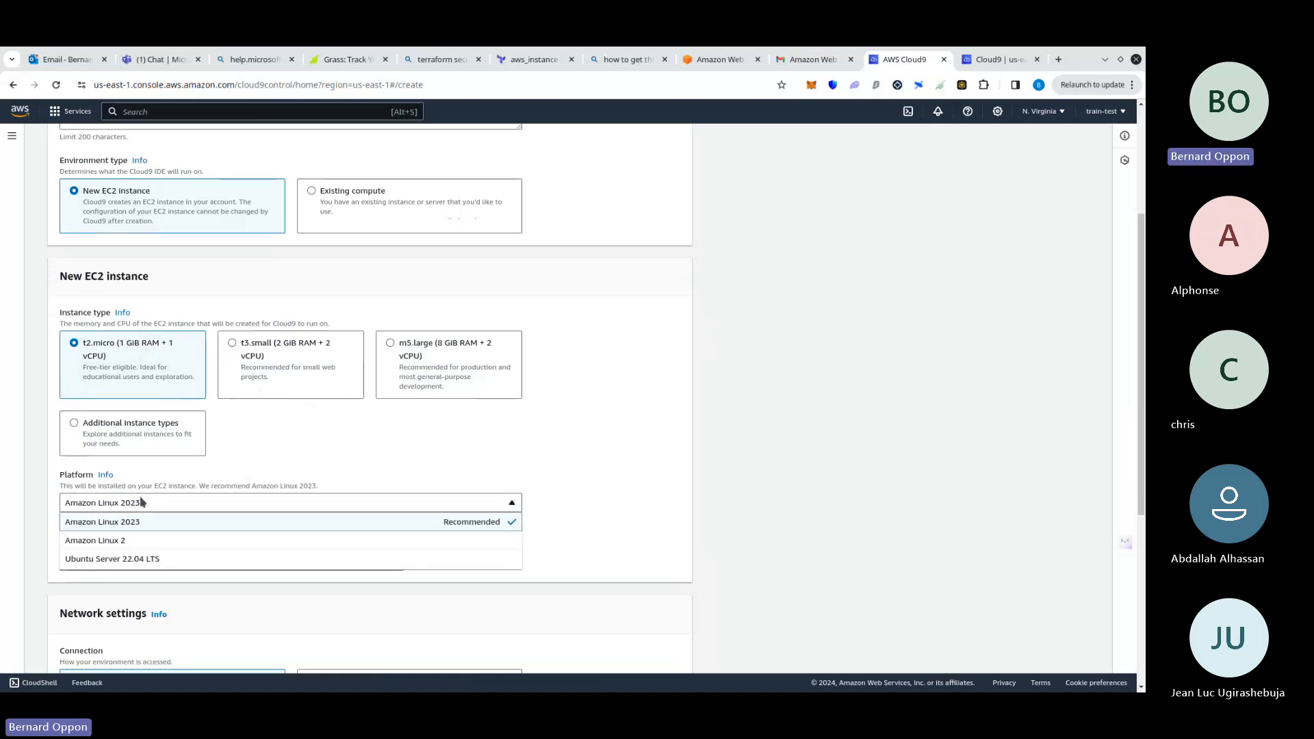
click(140, 560)
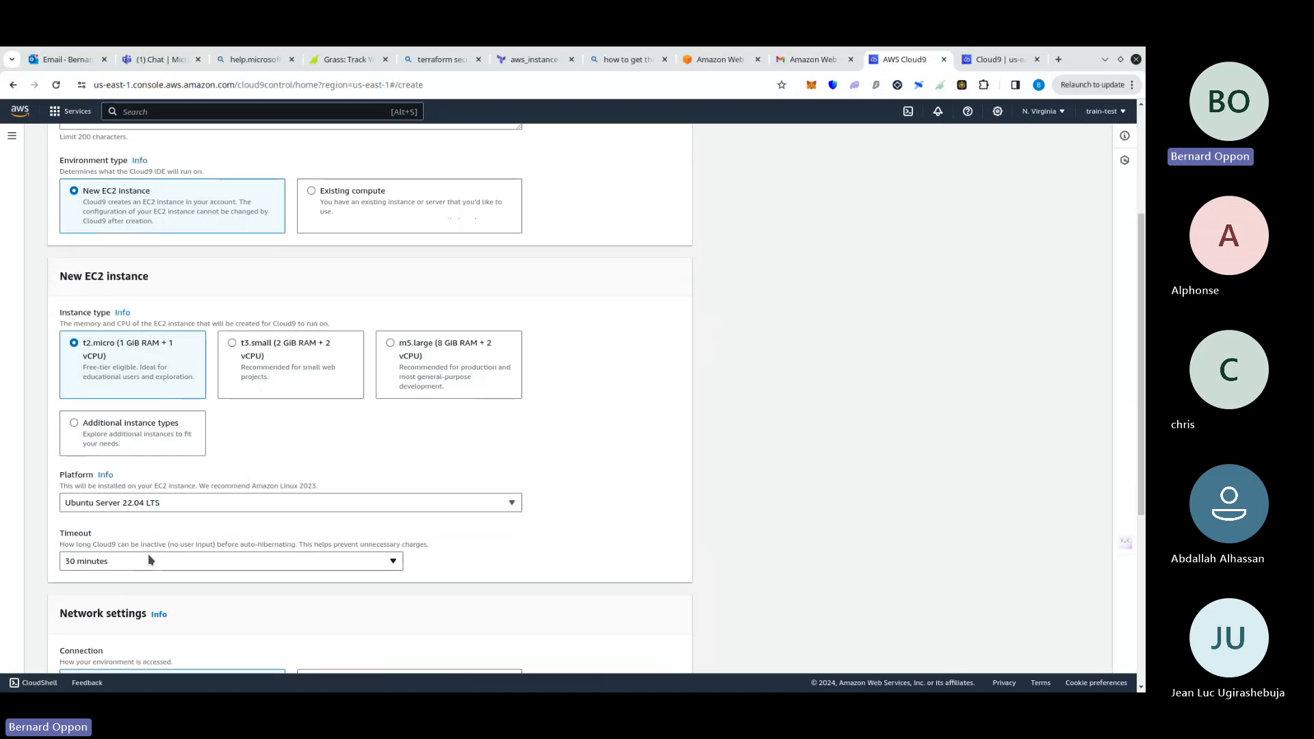
double_click(71, 536)
scroll(200, 531, down, 3)
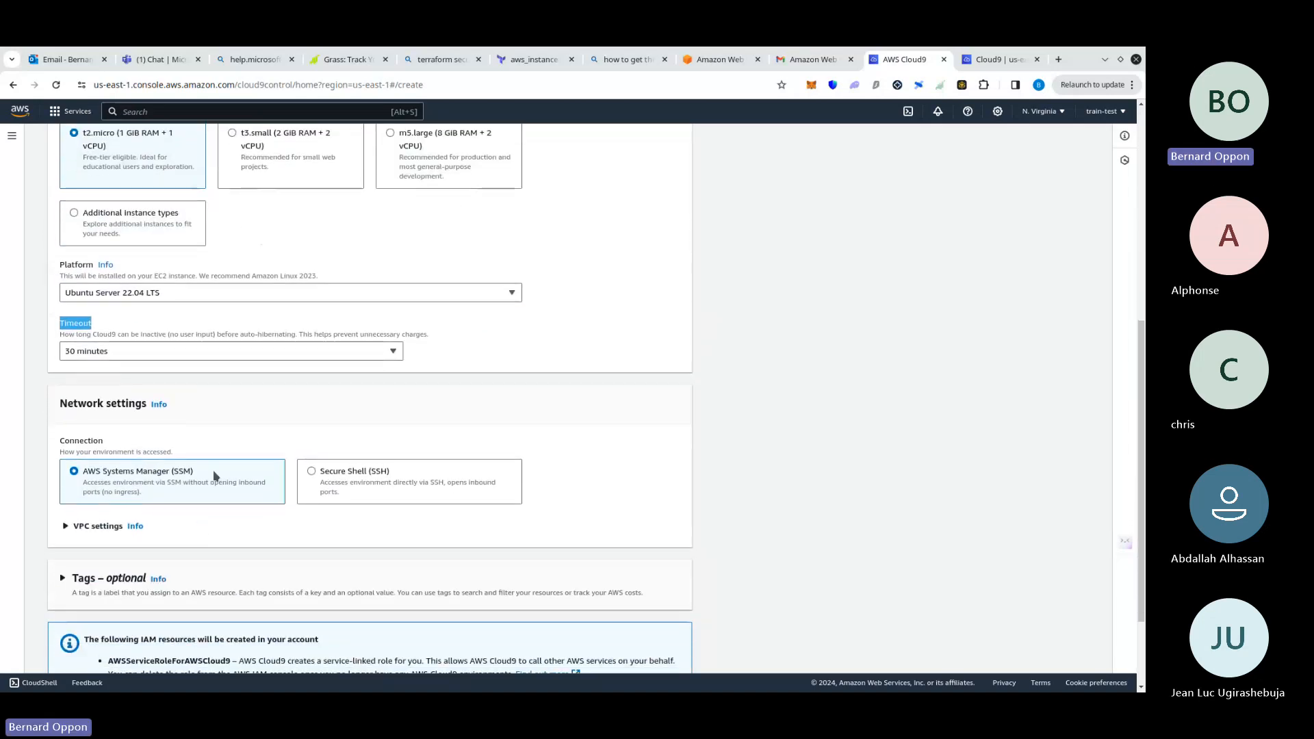
scroll(300, 449, down, 2)
Compare the t2.micro, t3.small and m5.large instance types by selecting each, and finish with t2.micro selected
scroll(348, 585, up, 3)
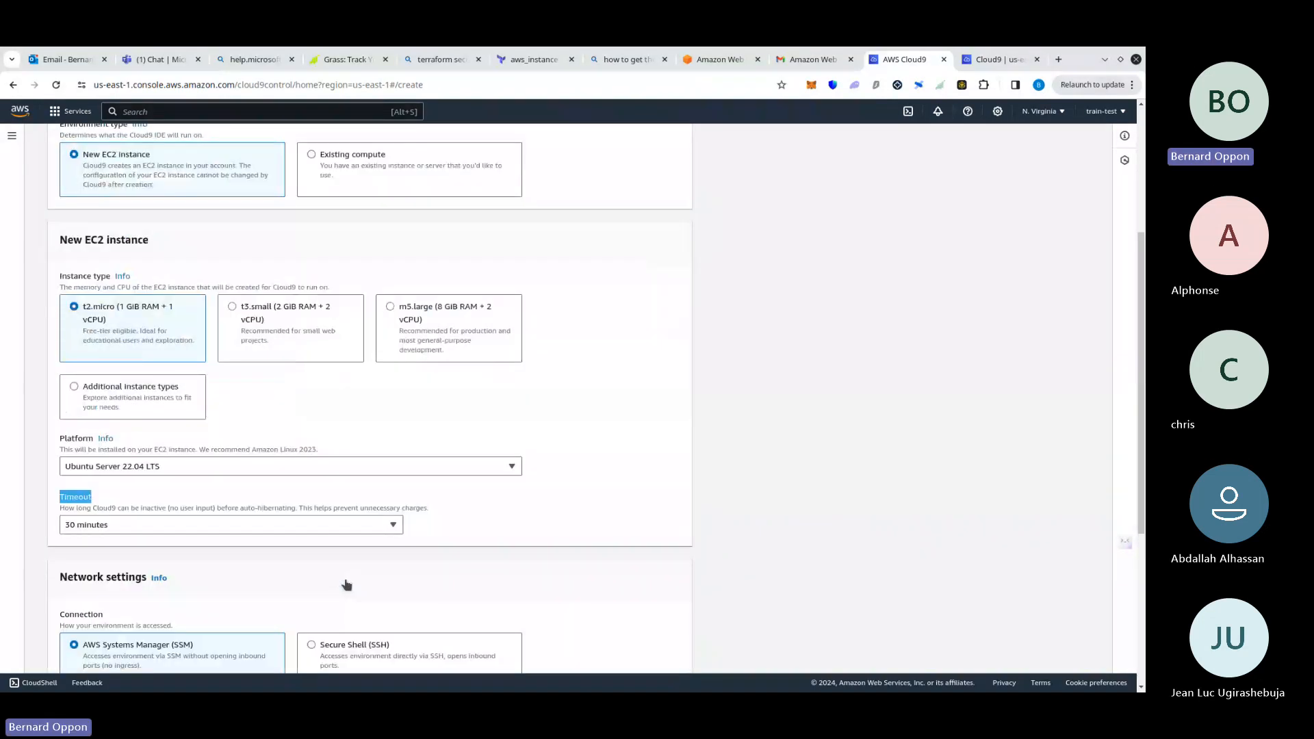
scroll(347, 585, up, 2)
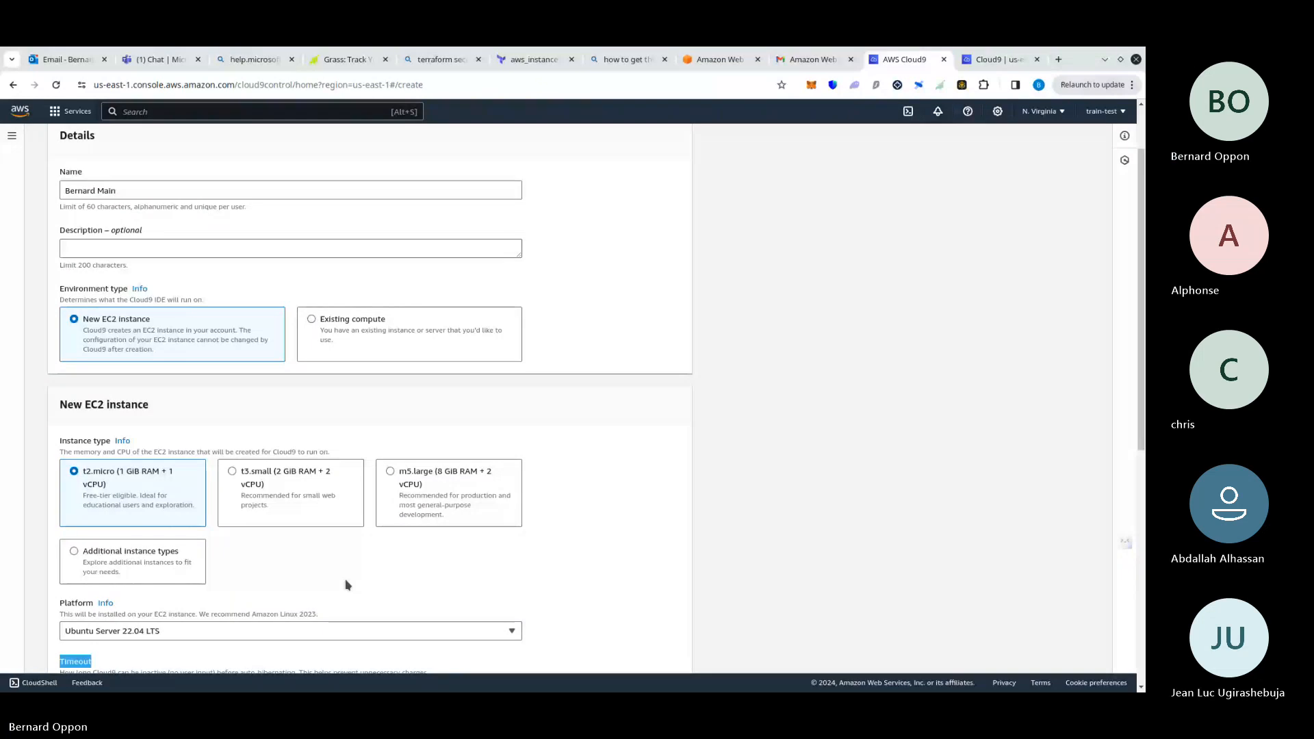
triple_click(91, 500)
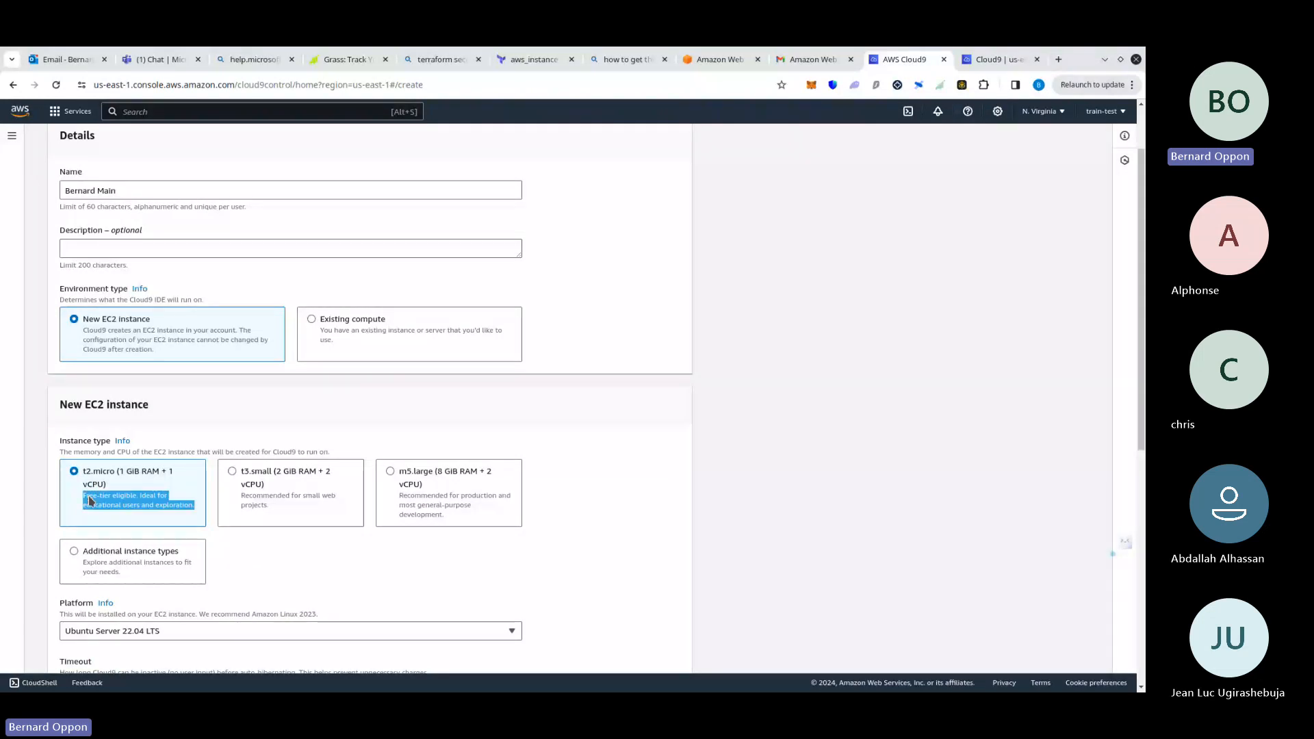
triple_click(251, 500)
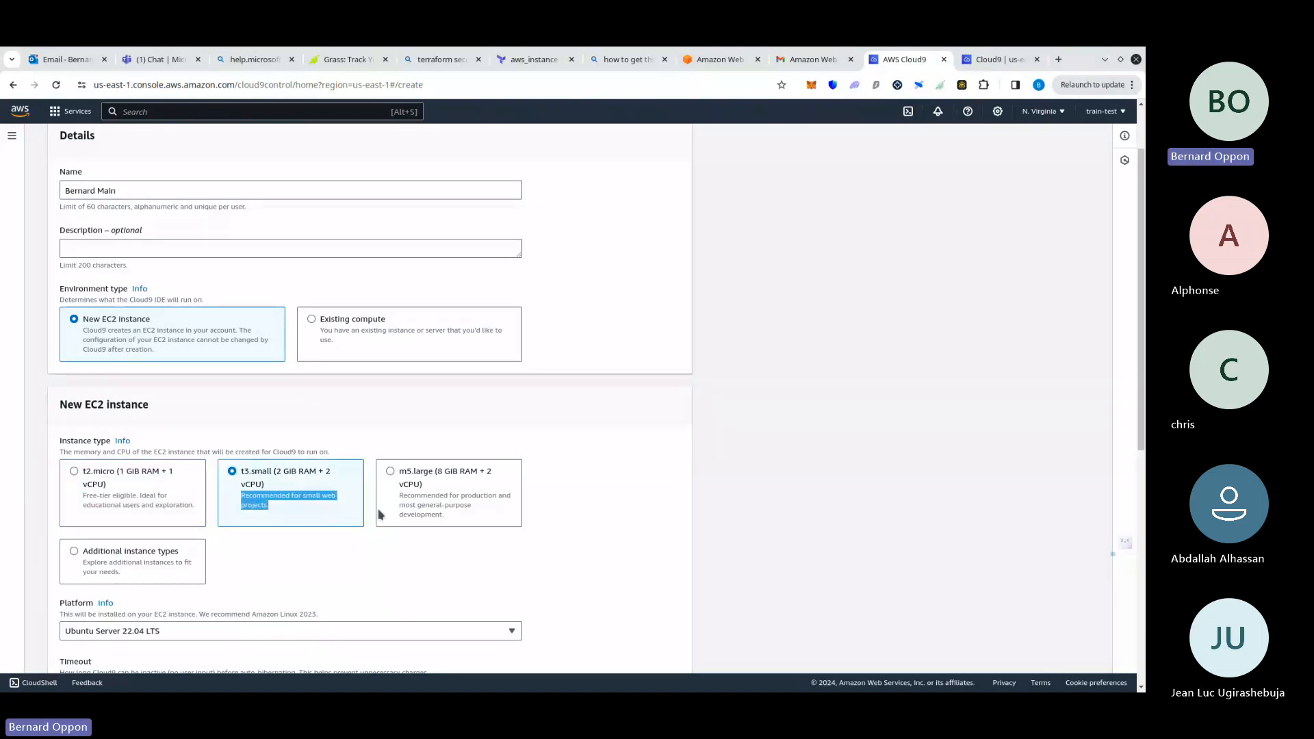
triple_click(435, 505)
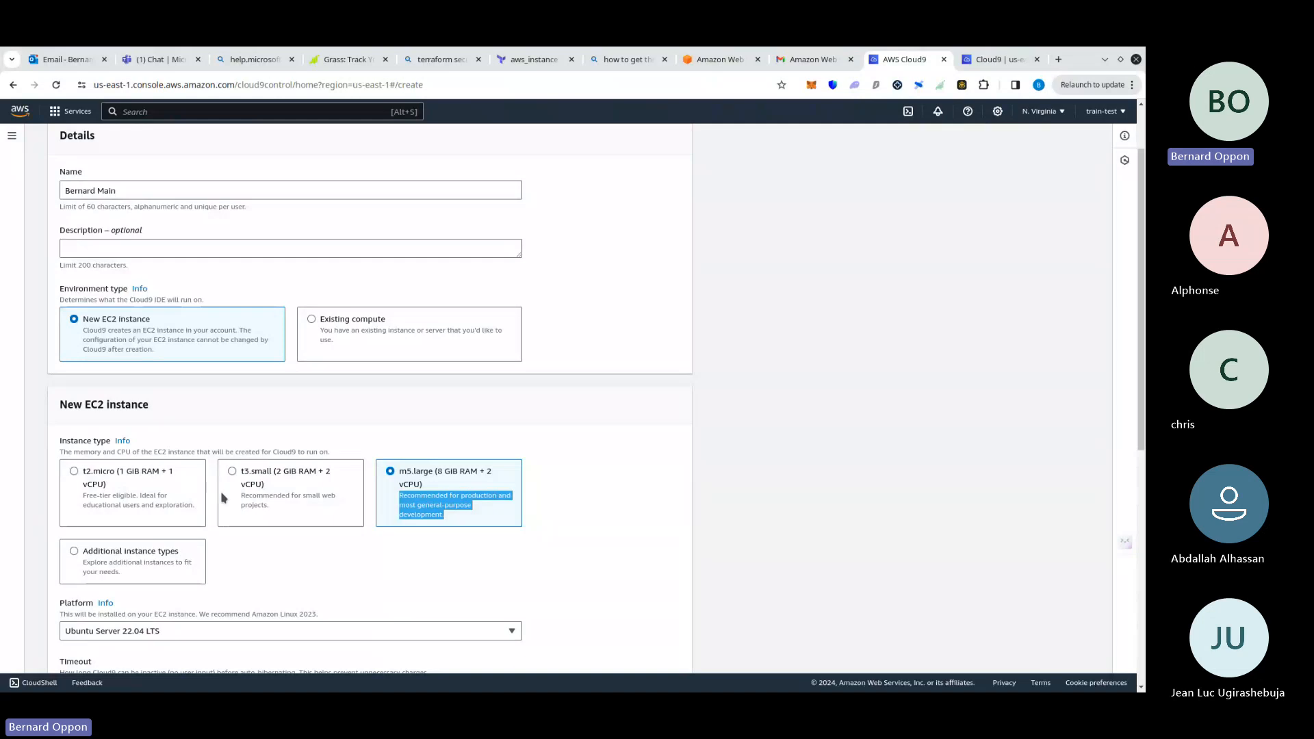
click(155, 502)
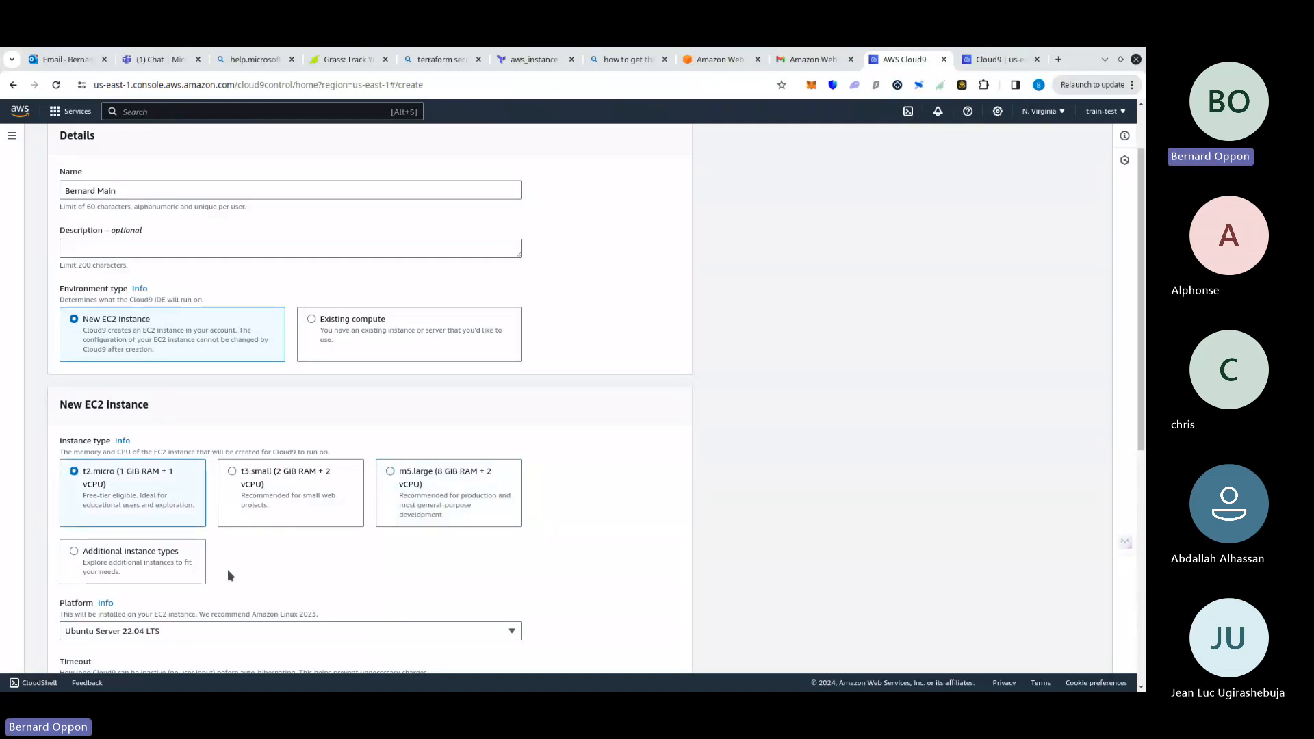
Review the instance, network and IAM sections of the creation form and the available platform options, keeping Ubuntu Server 22.04 LTS
scroll(227, 572, down, 3)
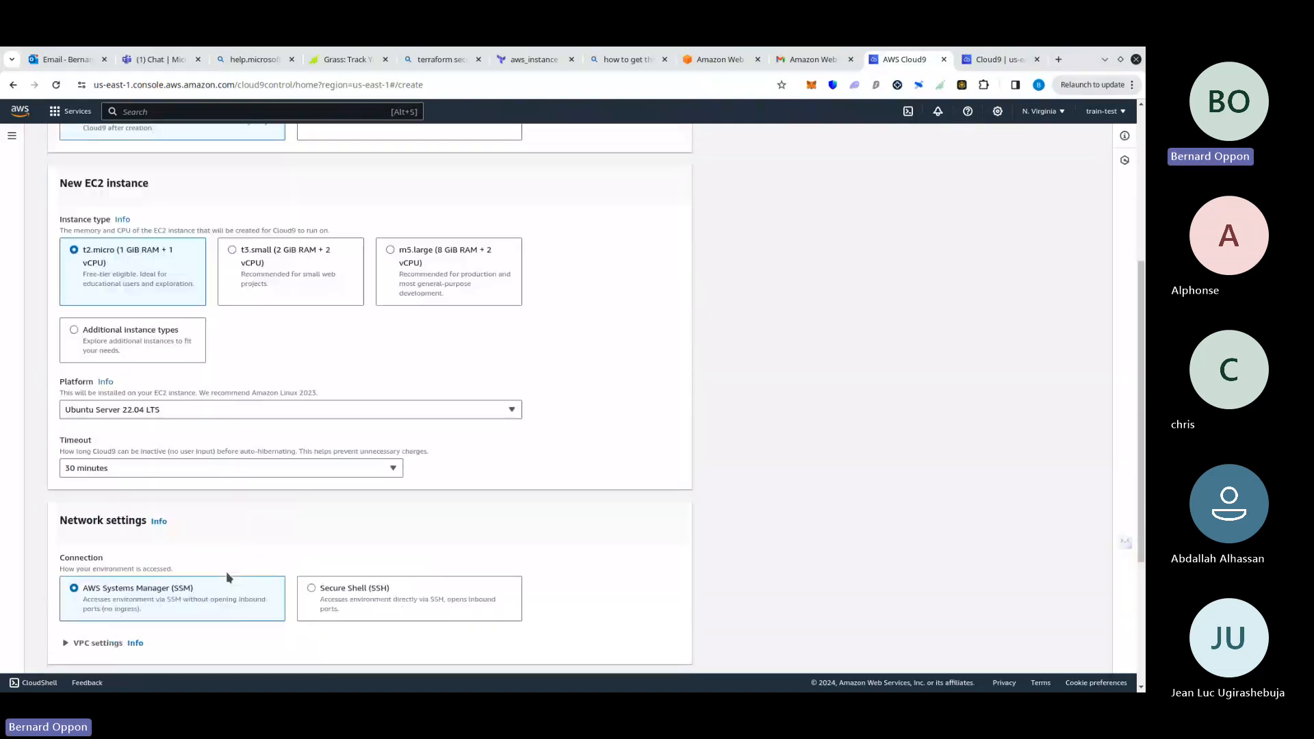
scroll(227, 572, up, 4)
scroll(226, 572, down, 3)
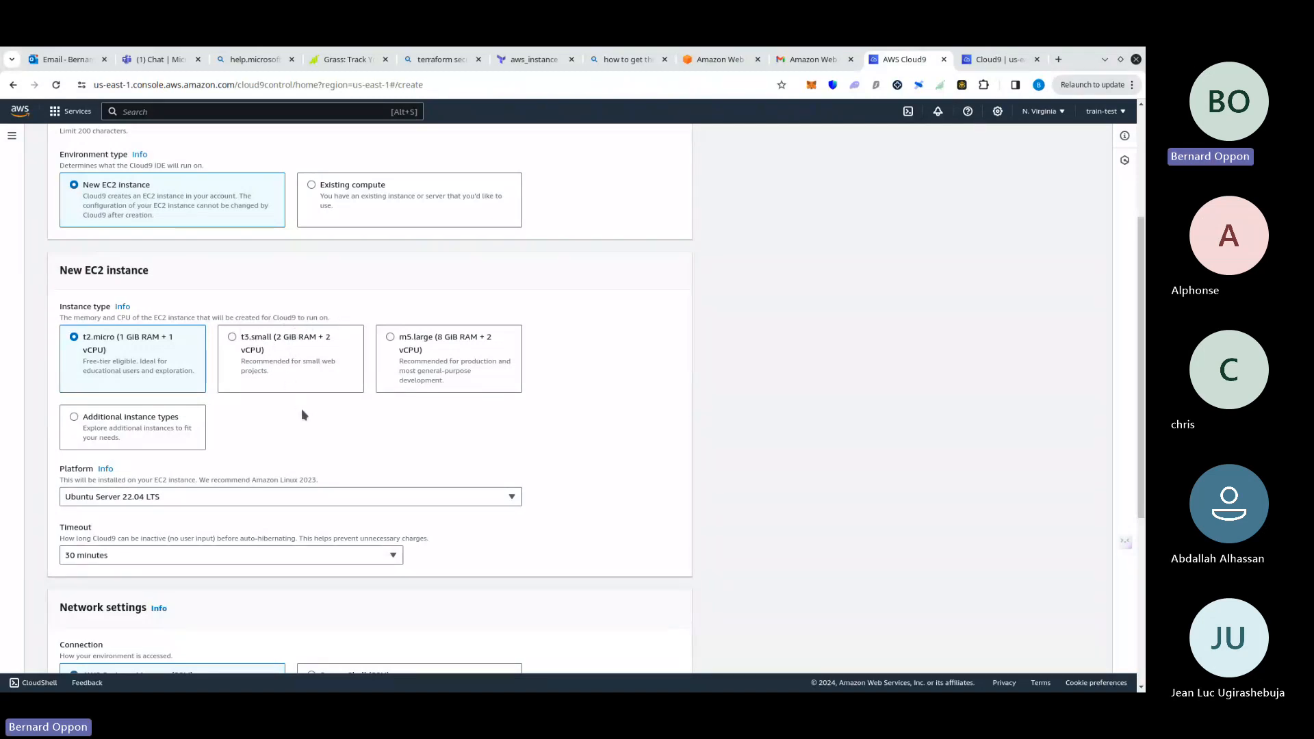
scroll(302, 413, down, 3)
scroll(302, 413, down, 1)
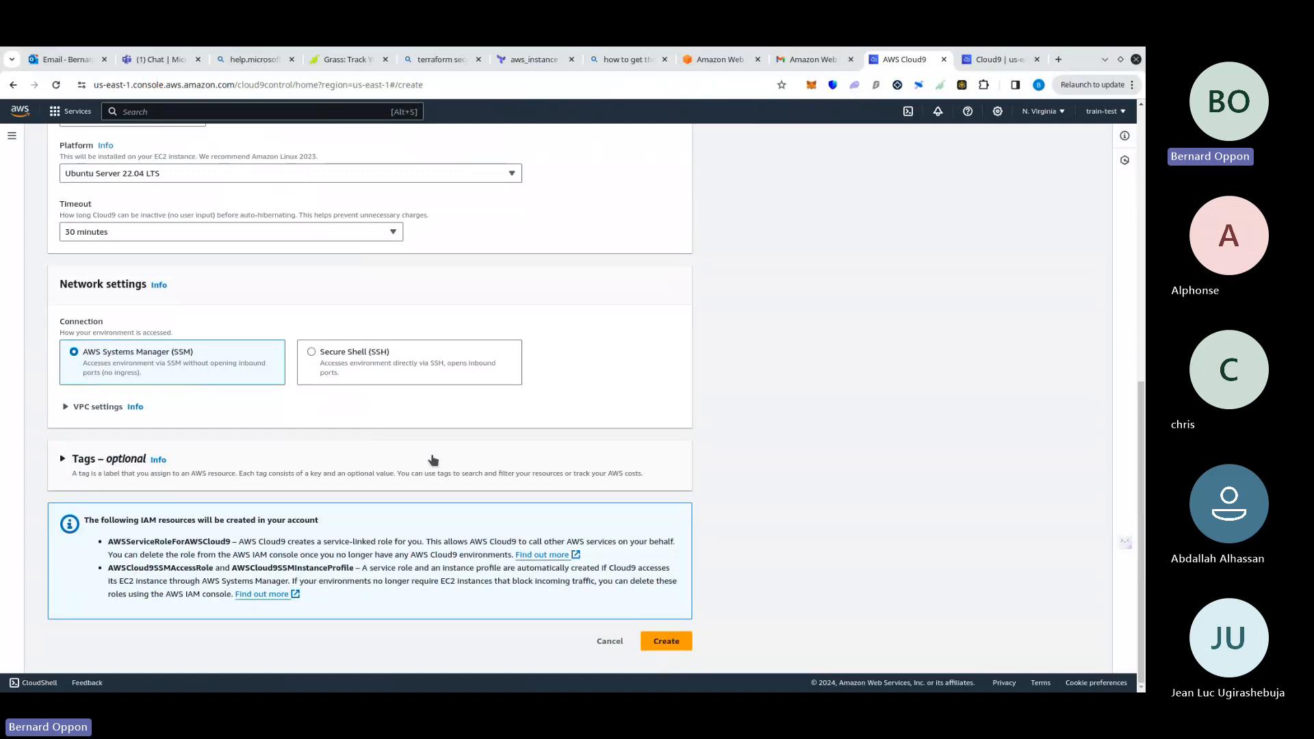
scroll(432, 460, up, 7)
scroll(433, 460, down, 5)
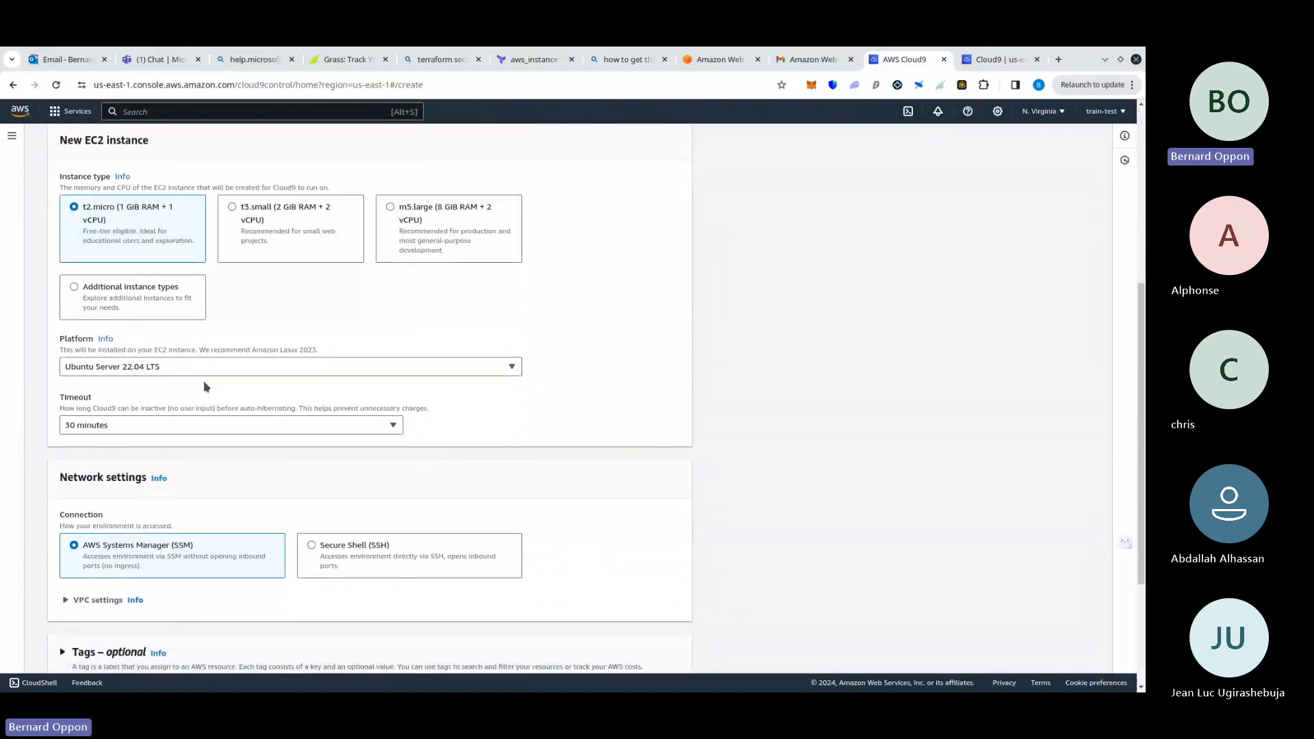
click(149, 369)
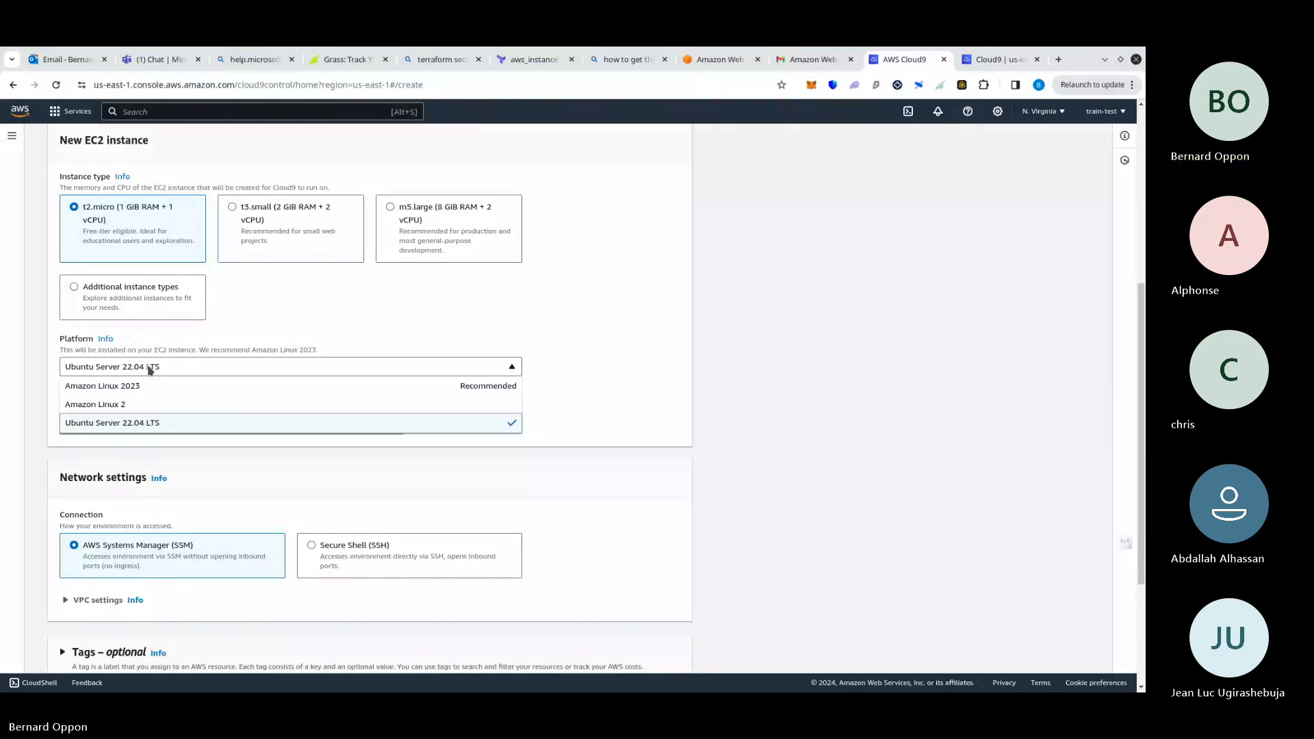
click(139, 423)
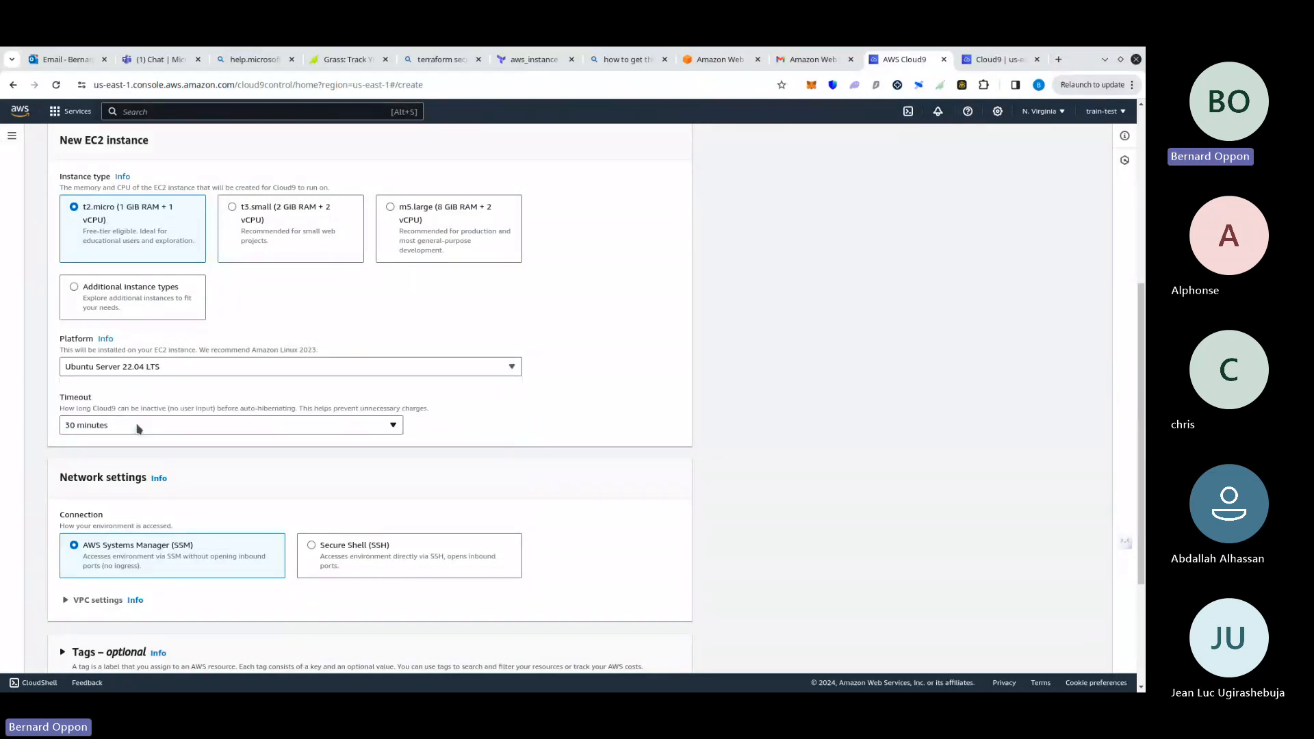
Switch the platform to Amazon Linux 2023 and back to Ubuntu Server 22.04 LTS
click(176, 371)
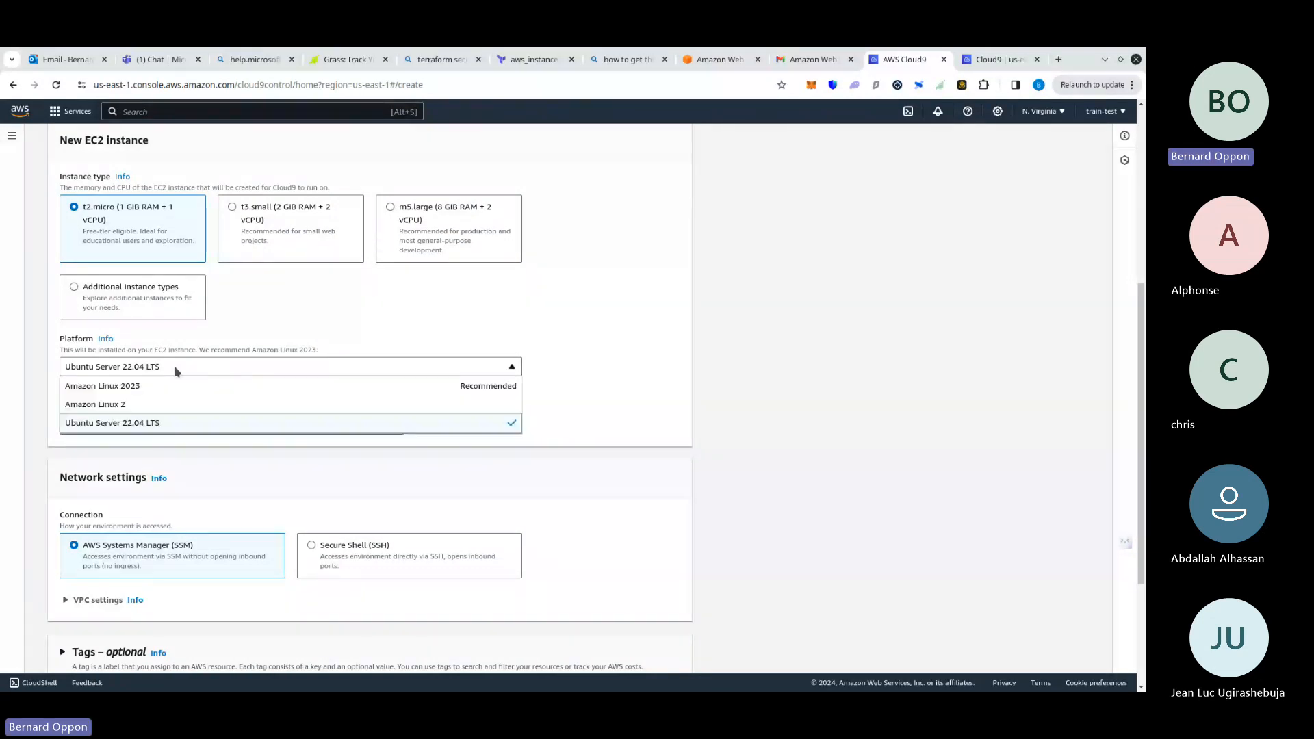
click(137, 387)
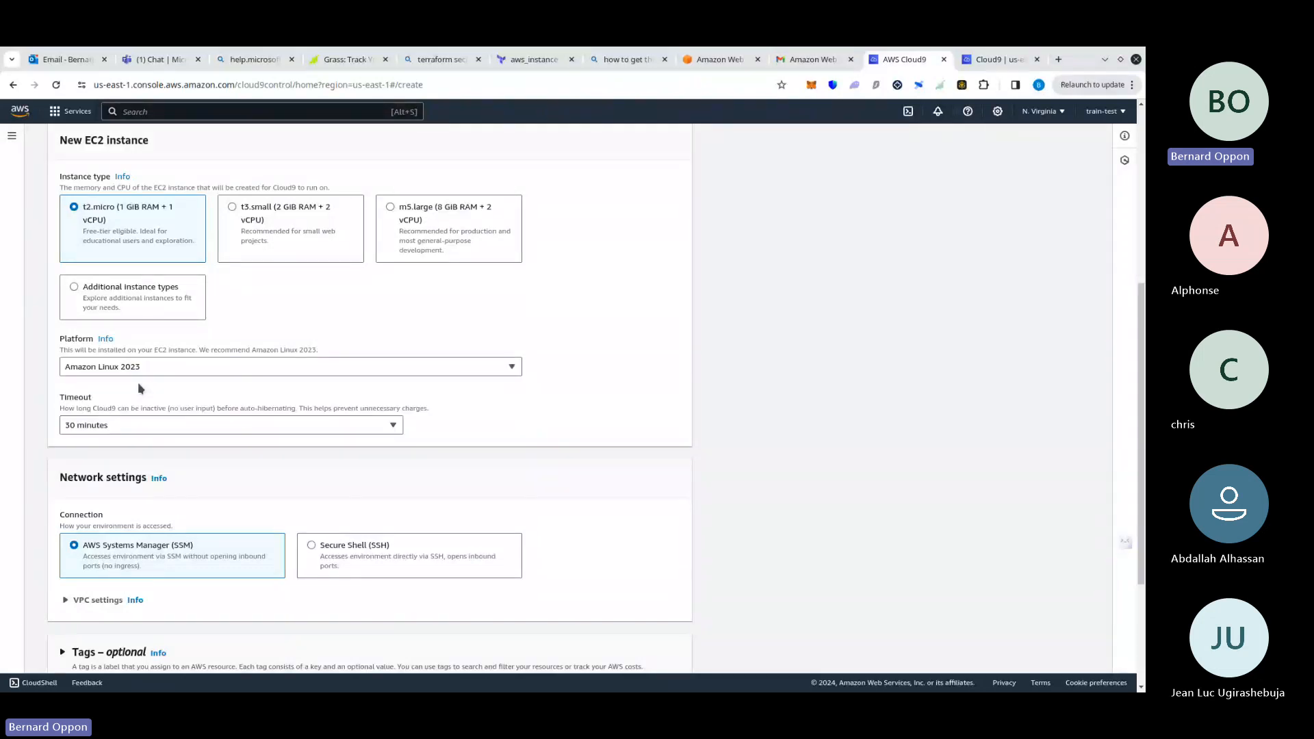
click(149, 365)
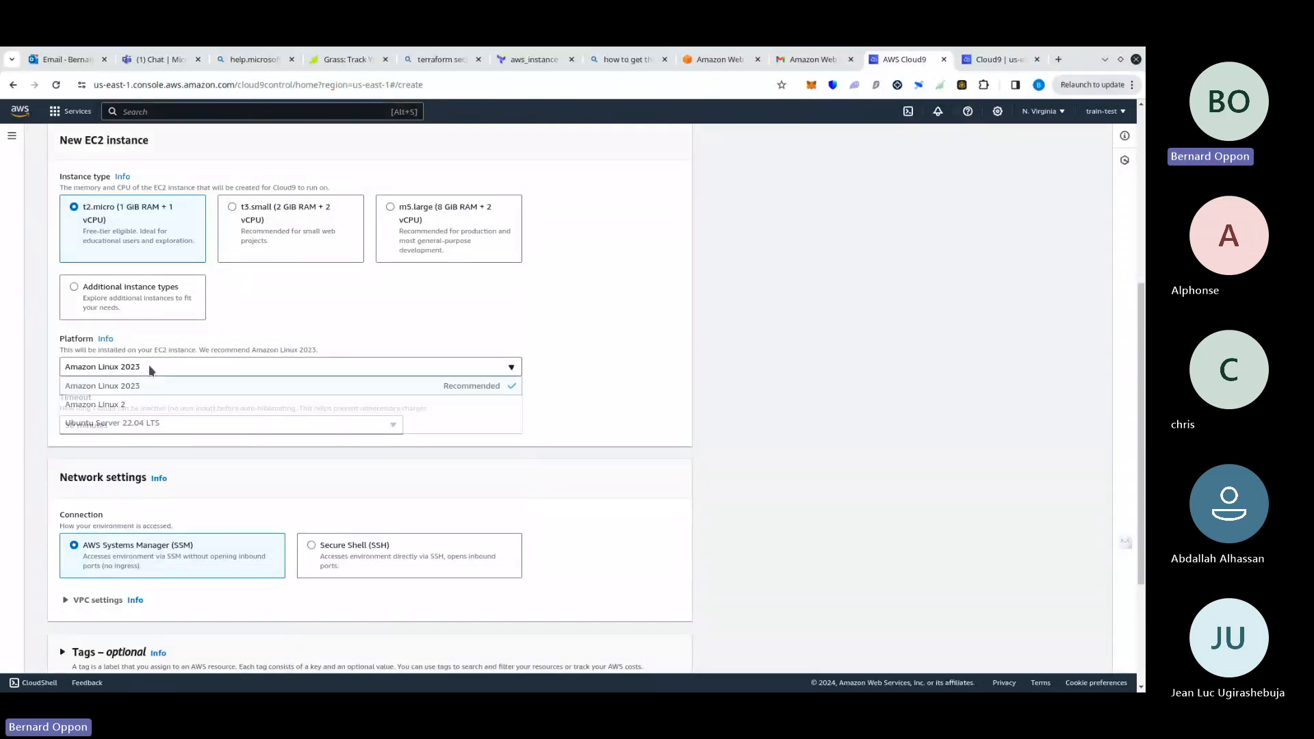
click(135, 422)
Create the environment with the chosen settings and open it in the Cloud9 IDE
scroll(258, 493, down, 3)
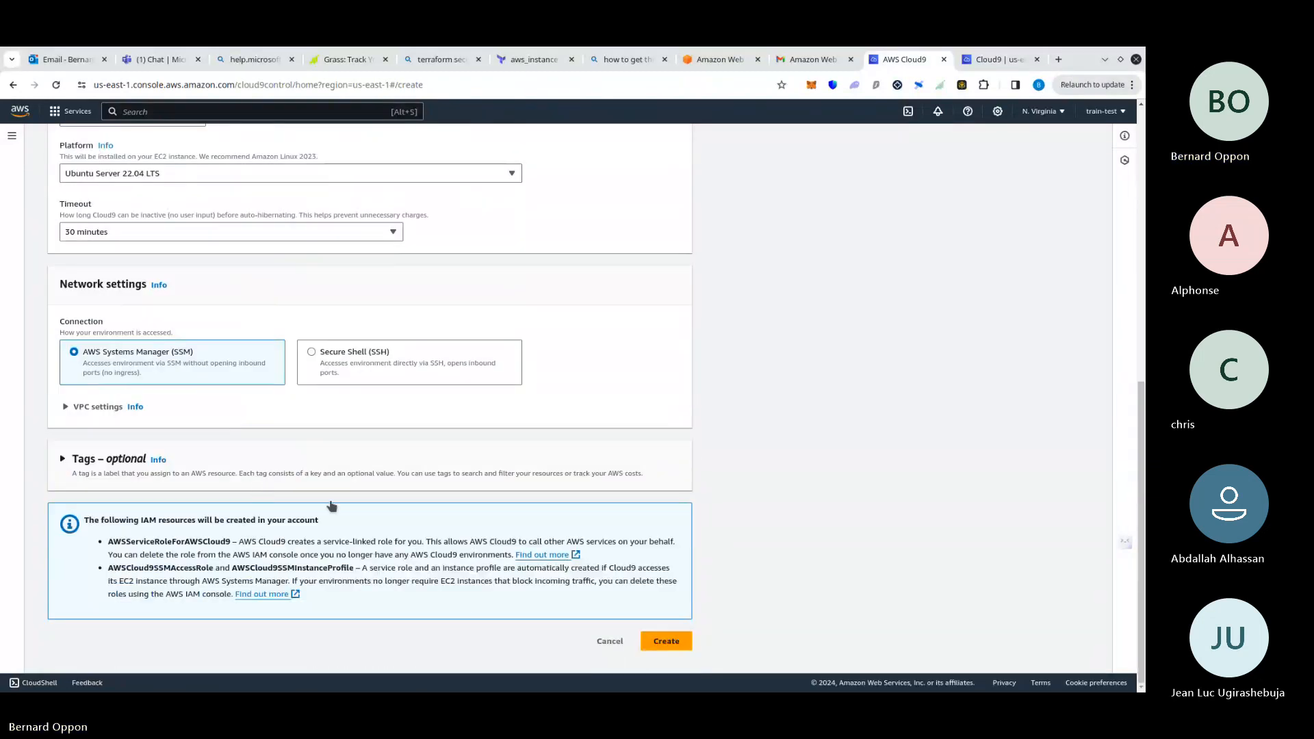
click(668, 641)
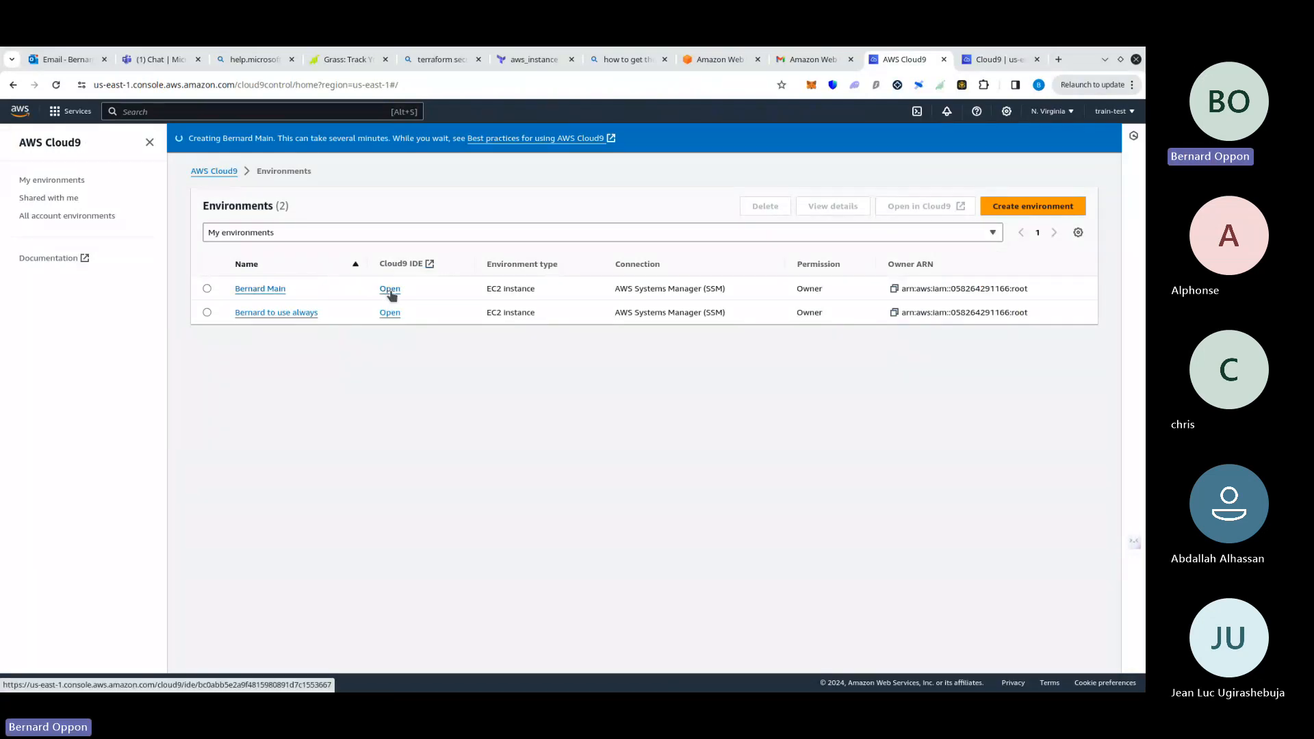
click(390, 289)
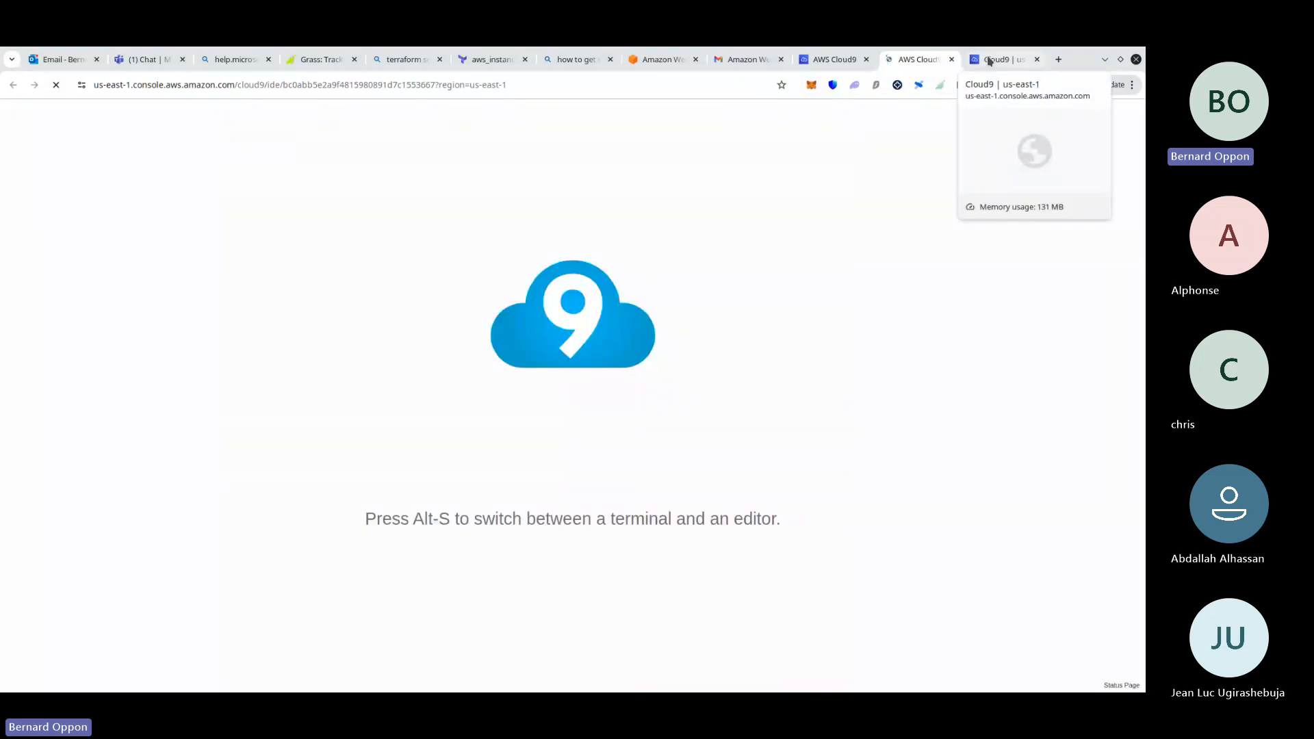
View the terminal of the existing Cloud9 environment that is already open in another browser tab
click(988, 61)
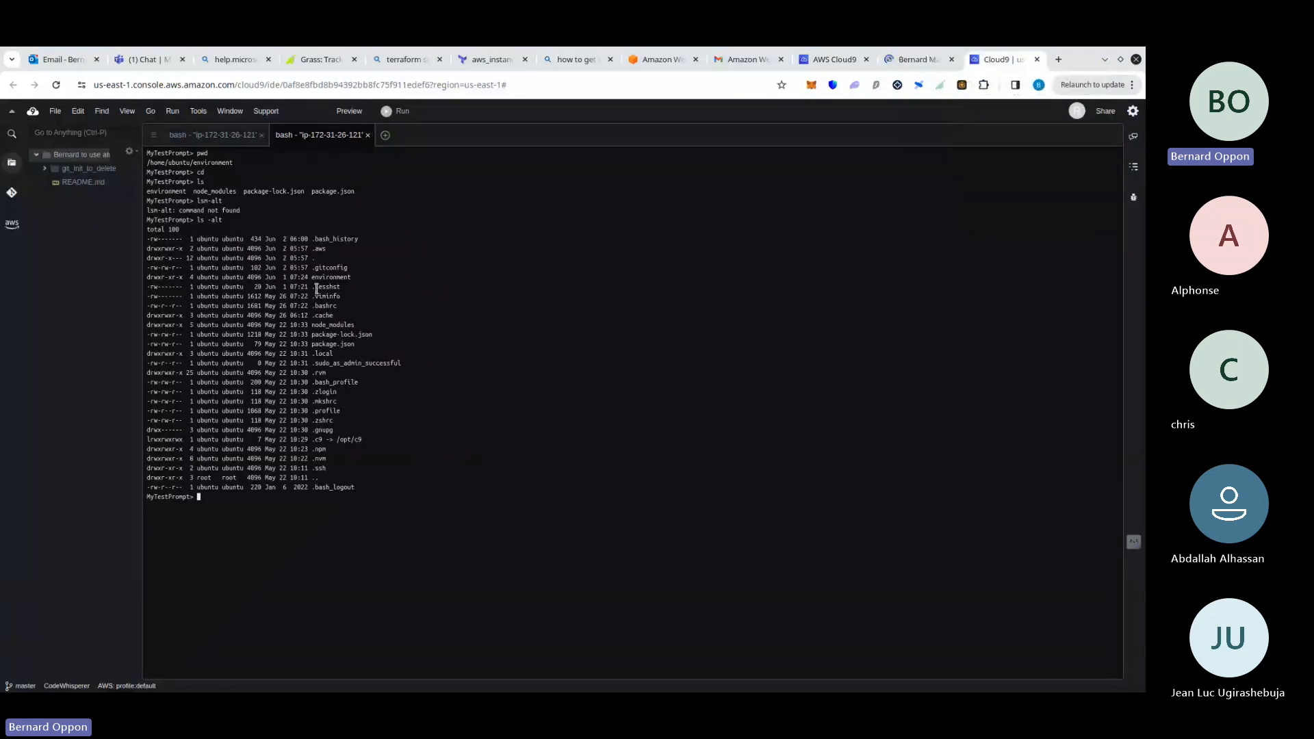
click(171, 499)
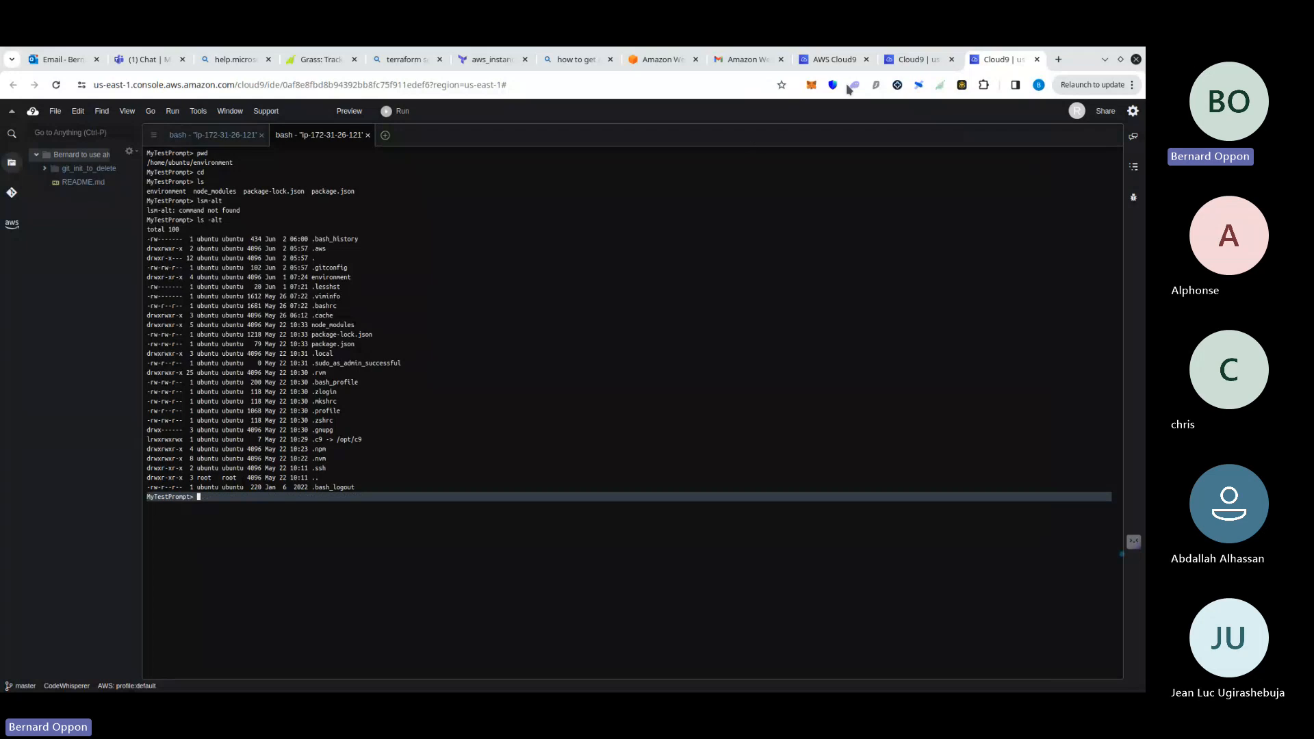
Return to the new environment's IDE and close its Welcome page
click(903, 61)
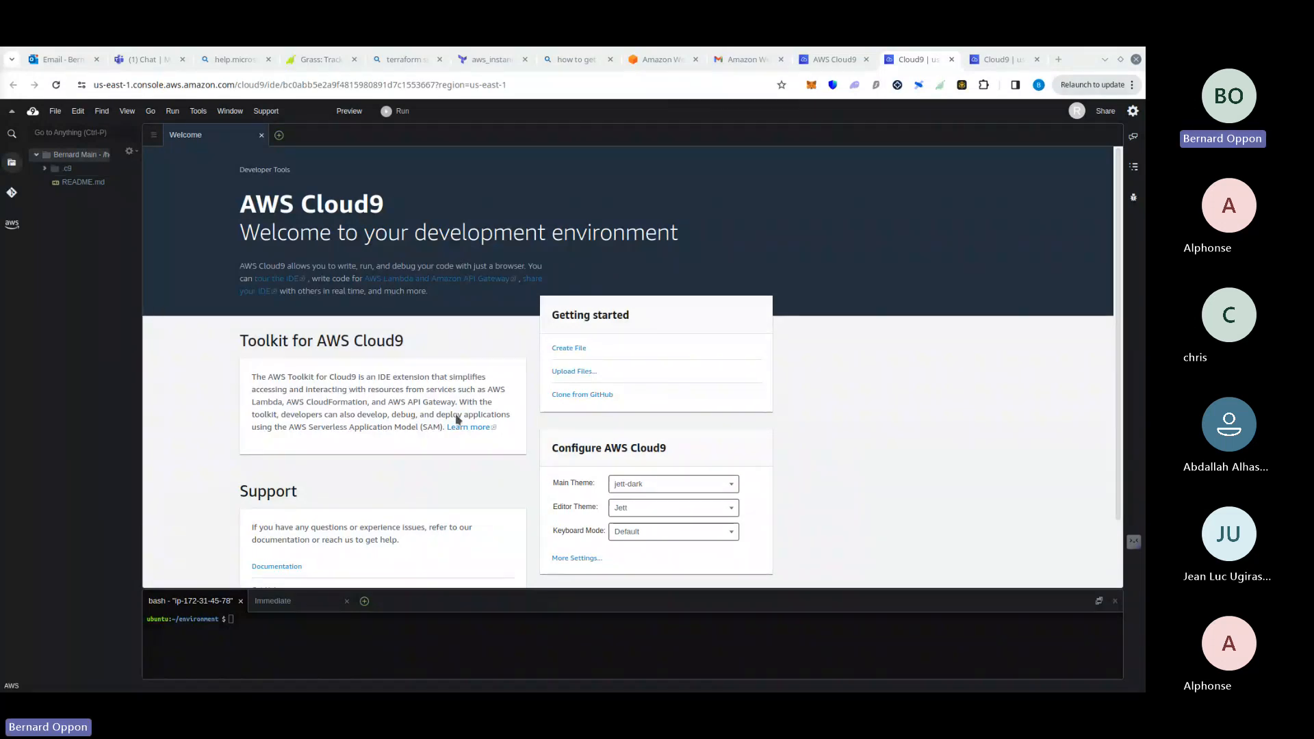
click(262, 136)
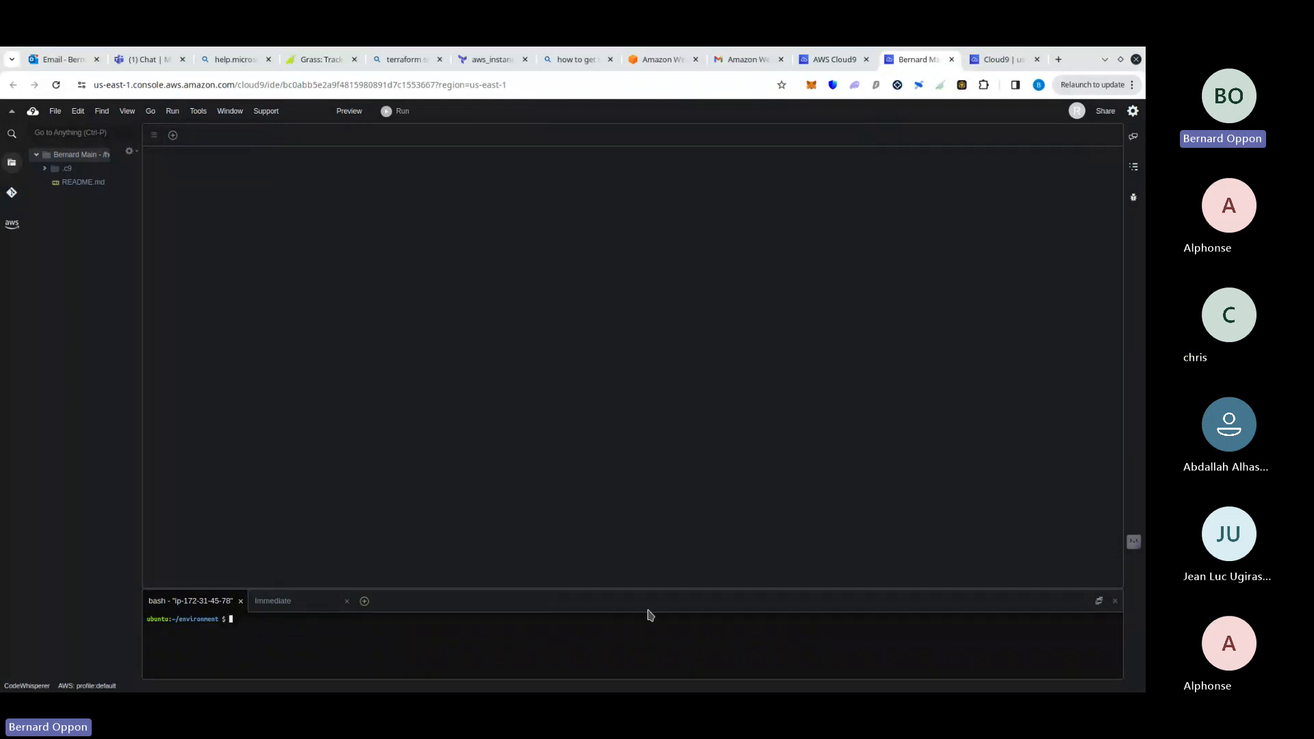